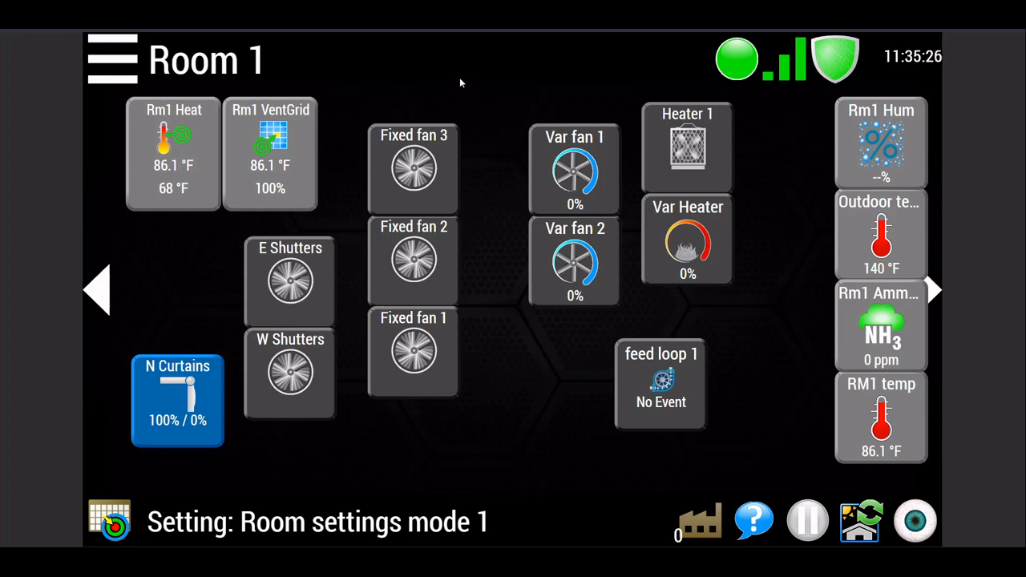
Step: Set the Rm1 VentGrid bandwidth to 24 and save the setting
click(297, 145)
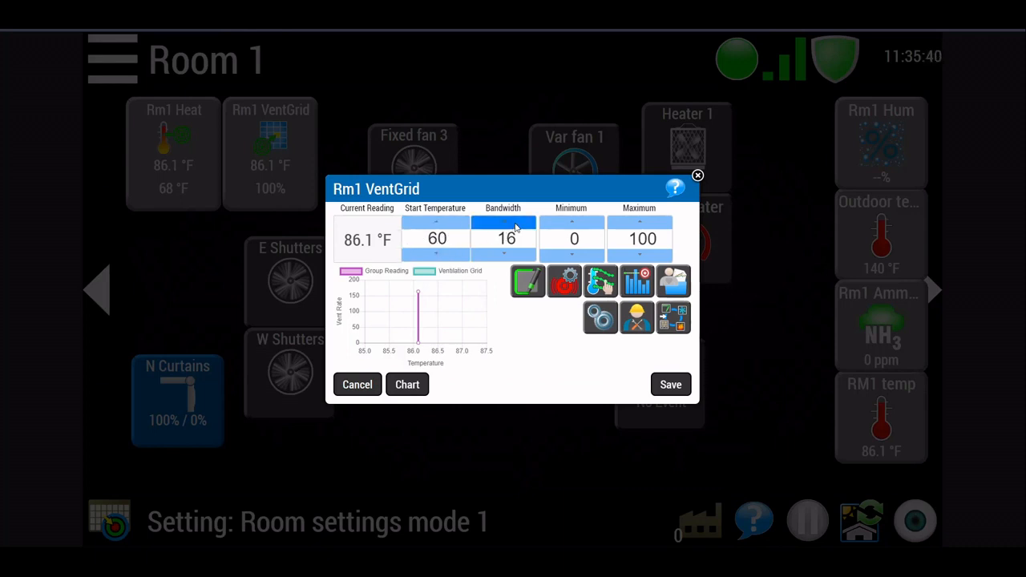
drag(516, 228, 524, 229)
click(517, 258)
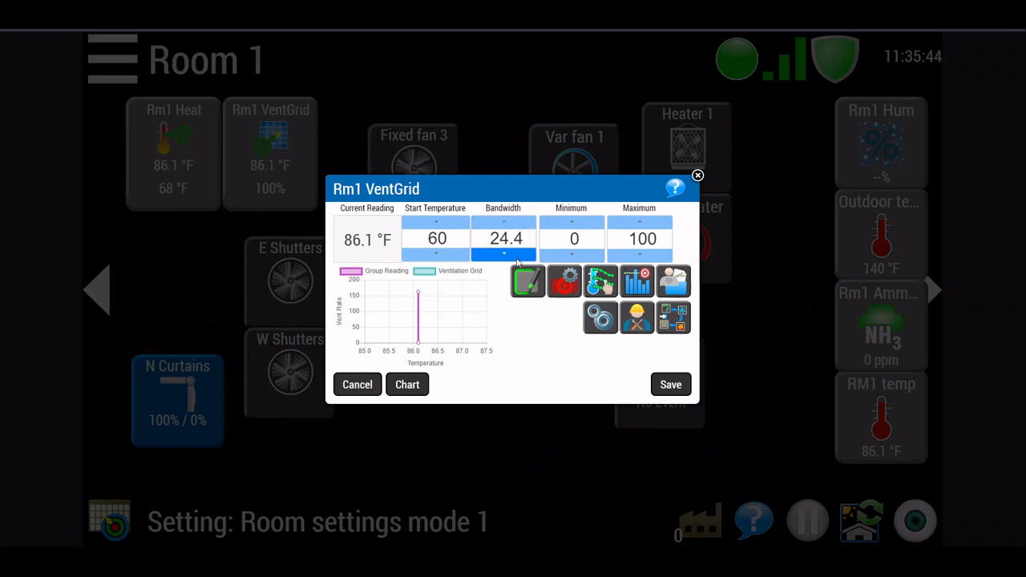
click(517, 258)
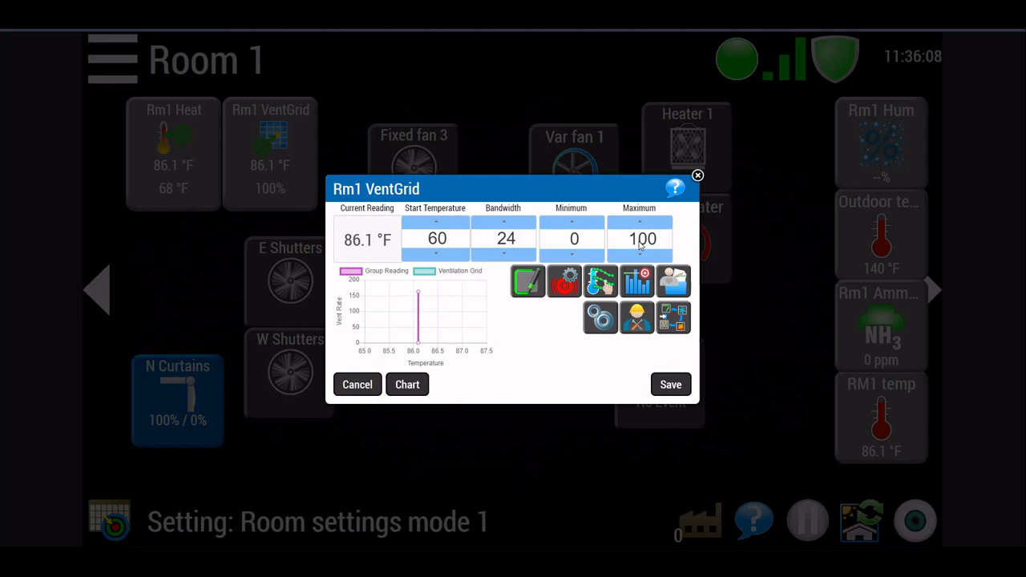
click(667, 393)
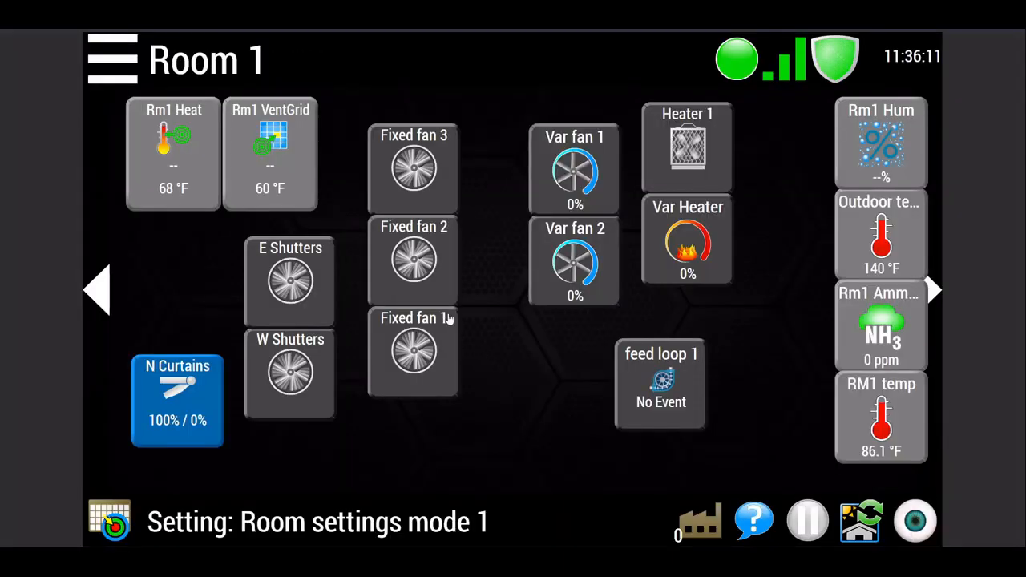
Step: Open the advanced grid settings of Rm1 VentGrid and review its variable, fixed and actuator columns
click(280, 162)
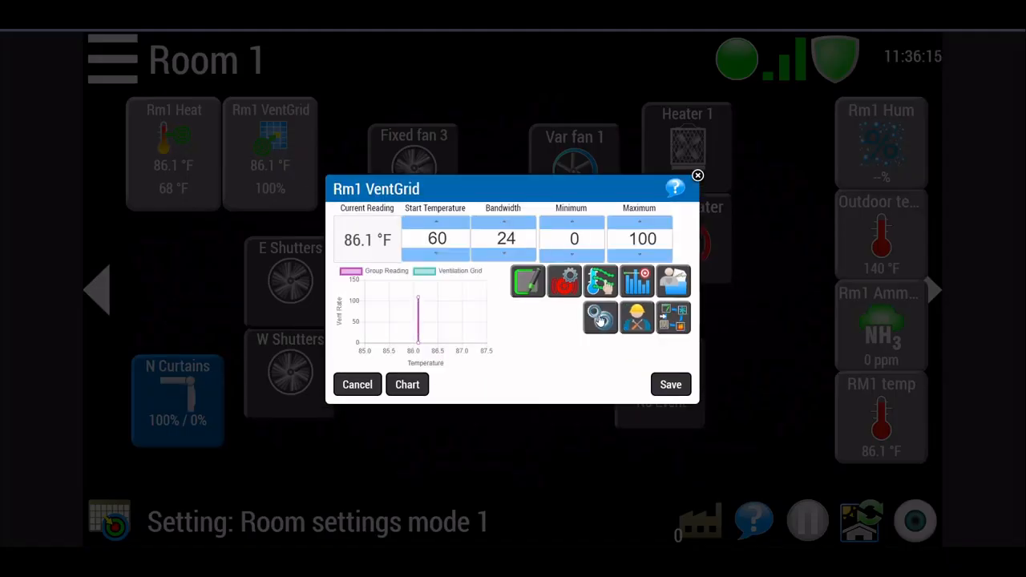
click(601, 318)
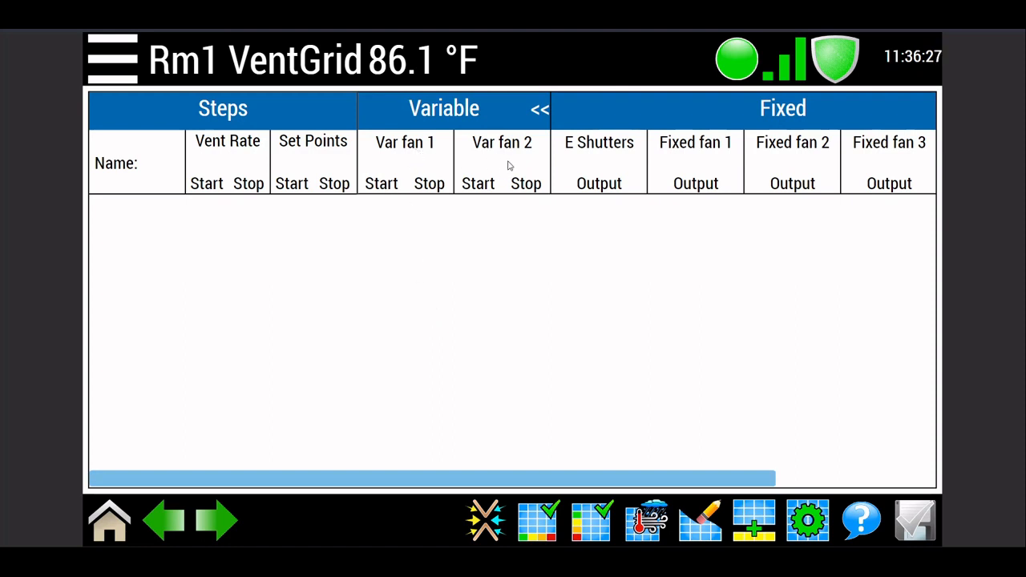
drag(596, 470, 736, 457)
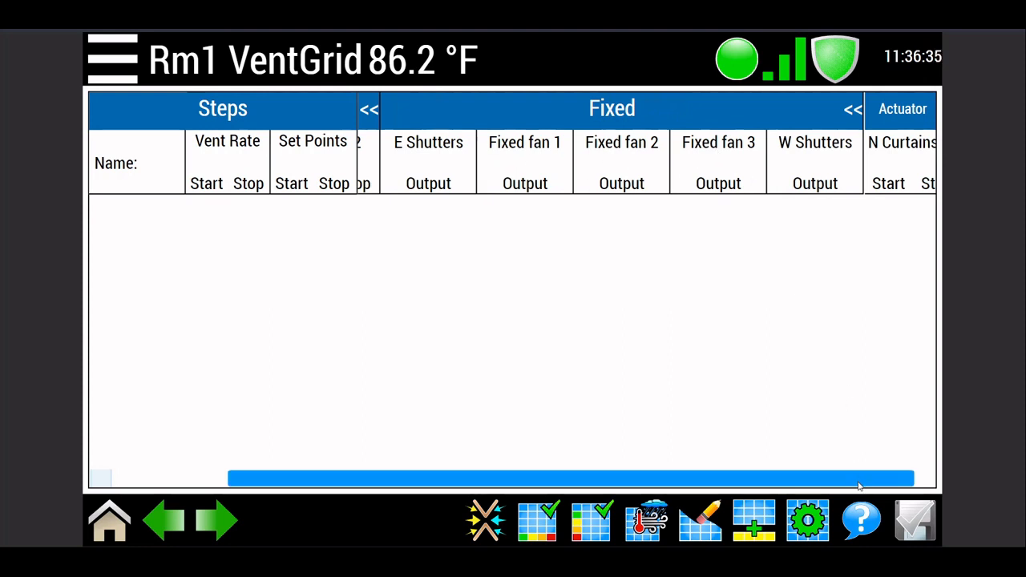
drag(857, 485, 891, 475)
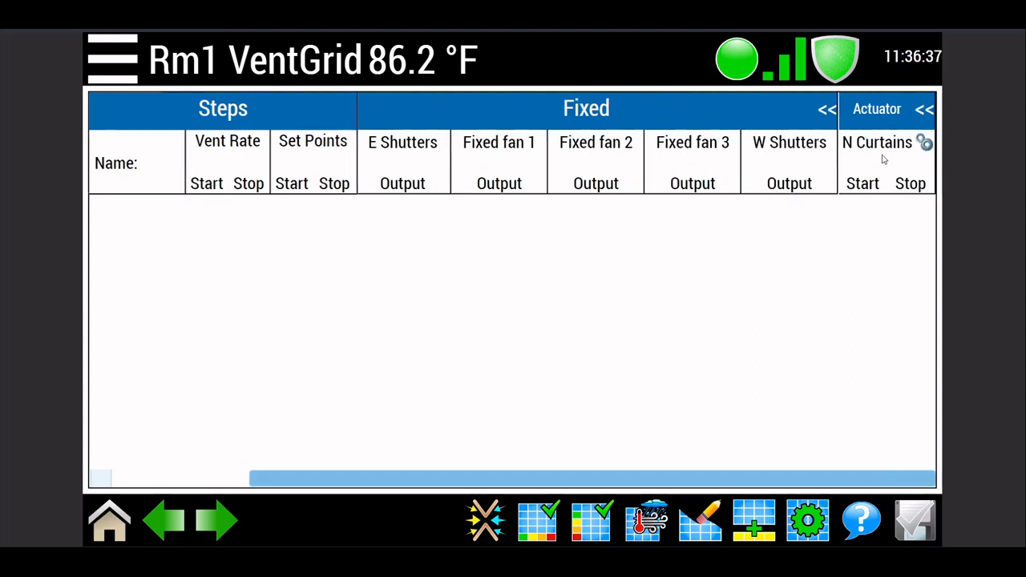
drag(792, 478, 548, 414)
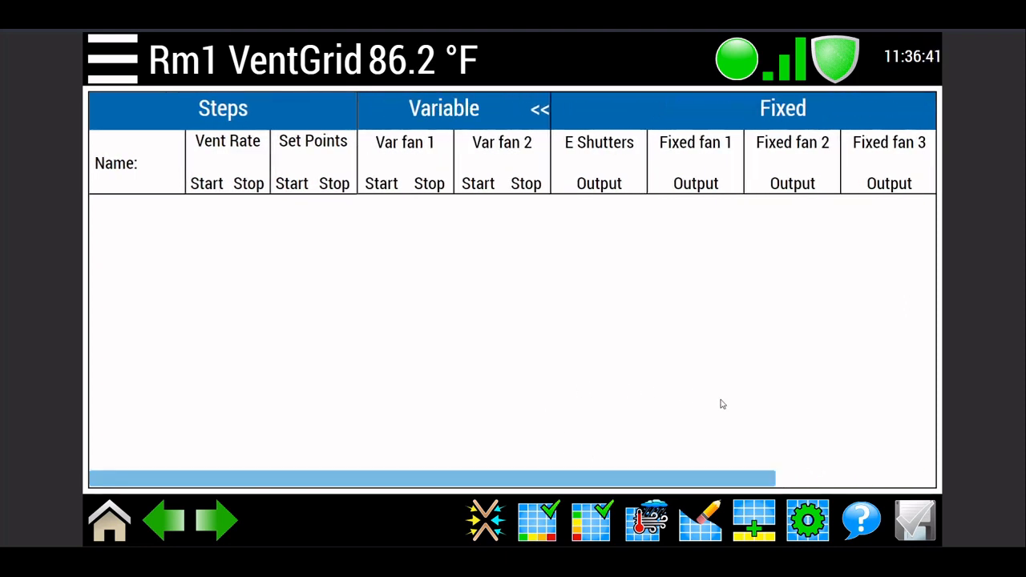
Step: Add the first step to the ventilation grid and set its end temperature to 64
click(765, 518)
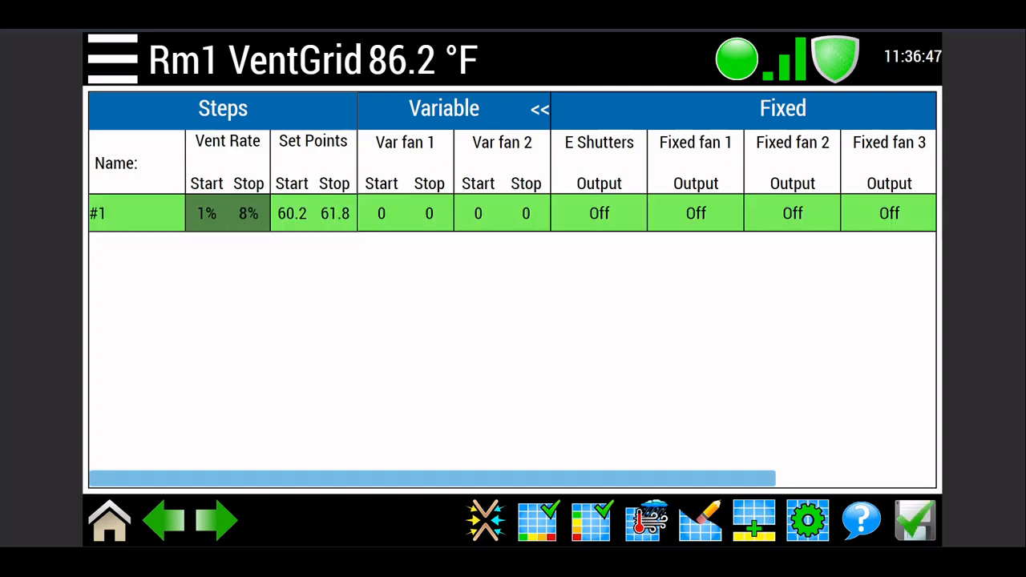
click(340, 217)
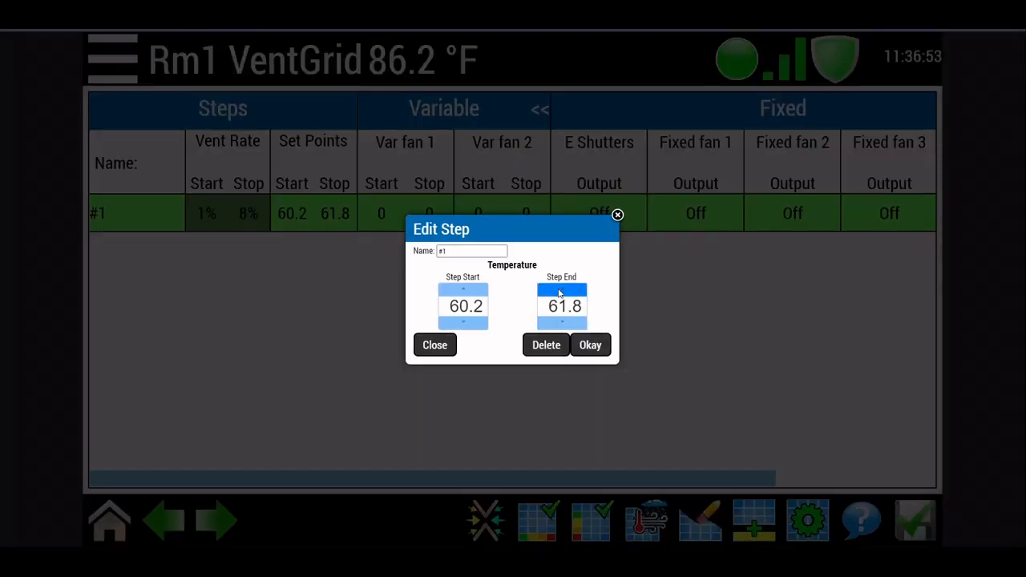
drag(559, 293, 563, 296)
click(568, 324)
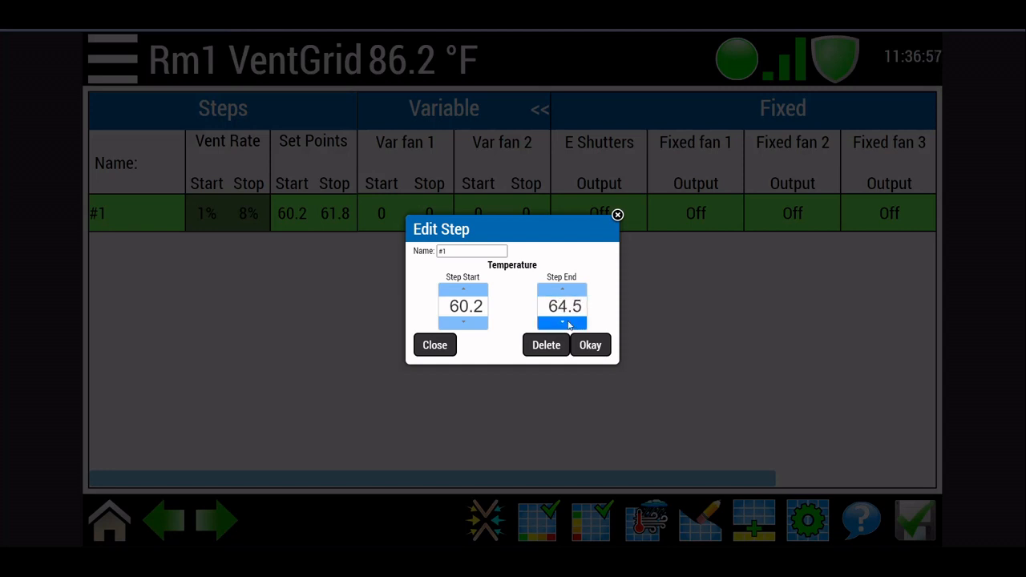
click(569, 324)
click(571, 325)
click(574, 326)
click(575, 326)
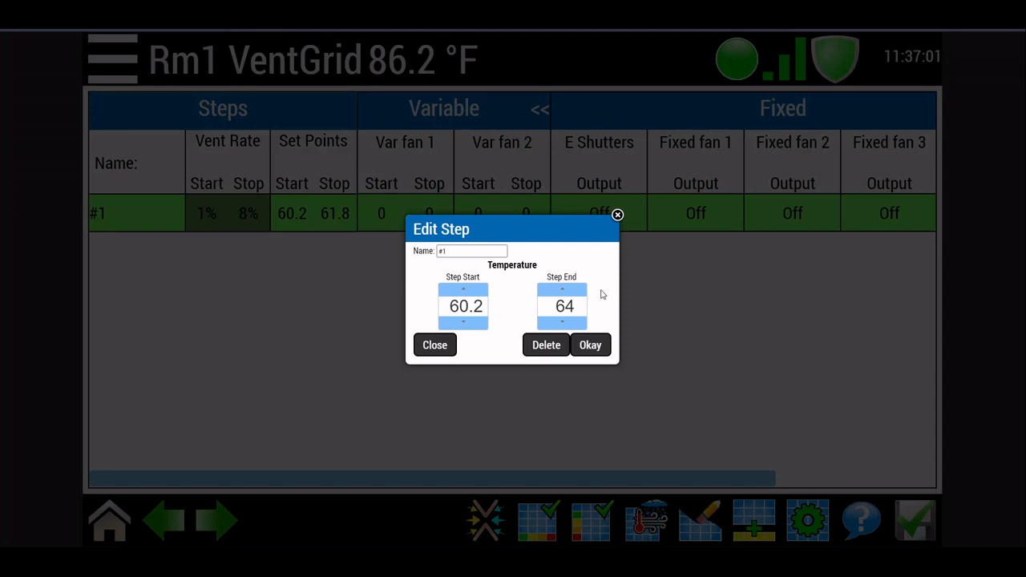
click(590, 345)
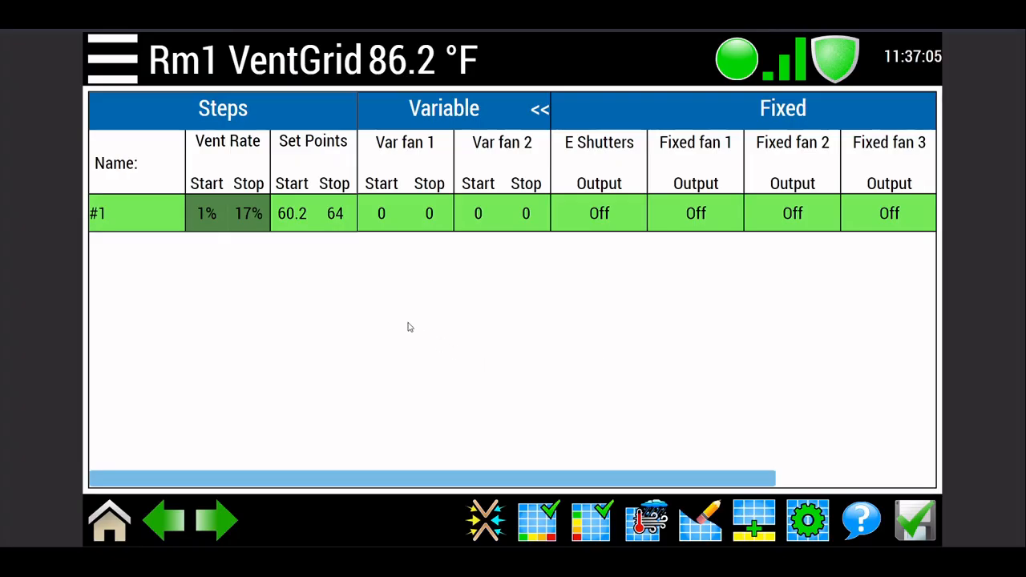
Step: Set the Stop value of Var fan 1 to 100 in step #1
click(417, 217)
click(583, 276)
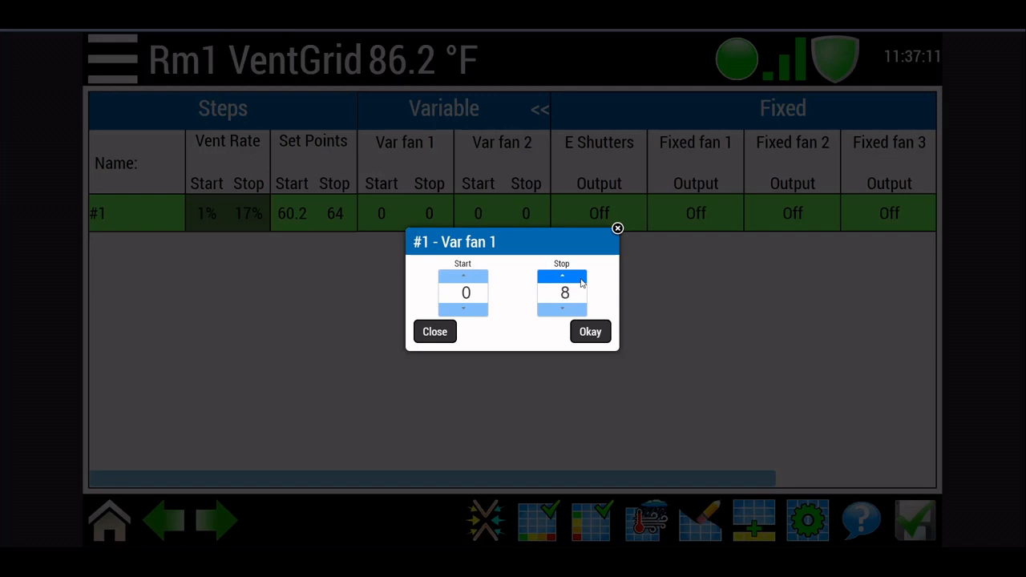
drag(582, 282, 582, 282)
click(590, 332)
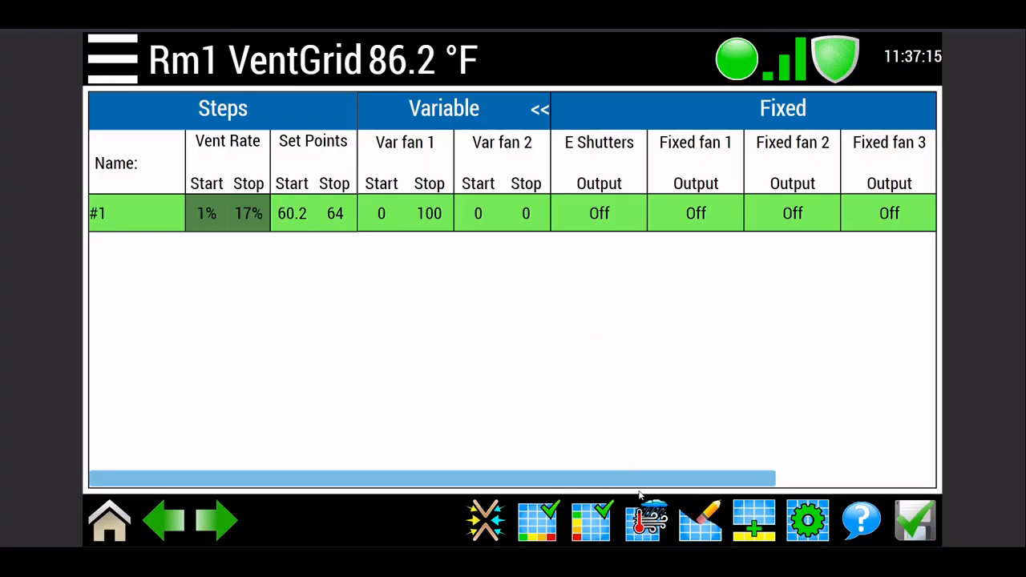
Step: Set the Stop value of N Curtains to 15 in step #1
drag(650, 485, 863, 442)
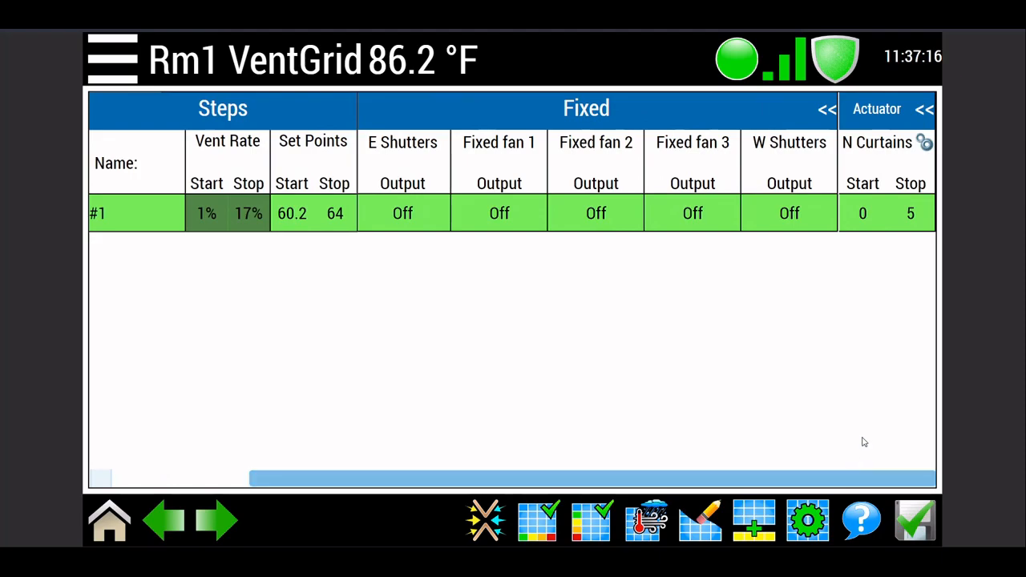
click(887, 219)
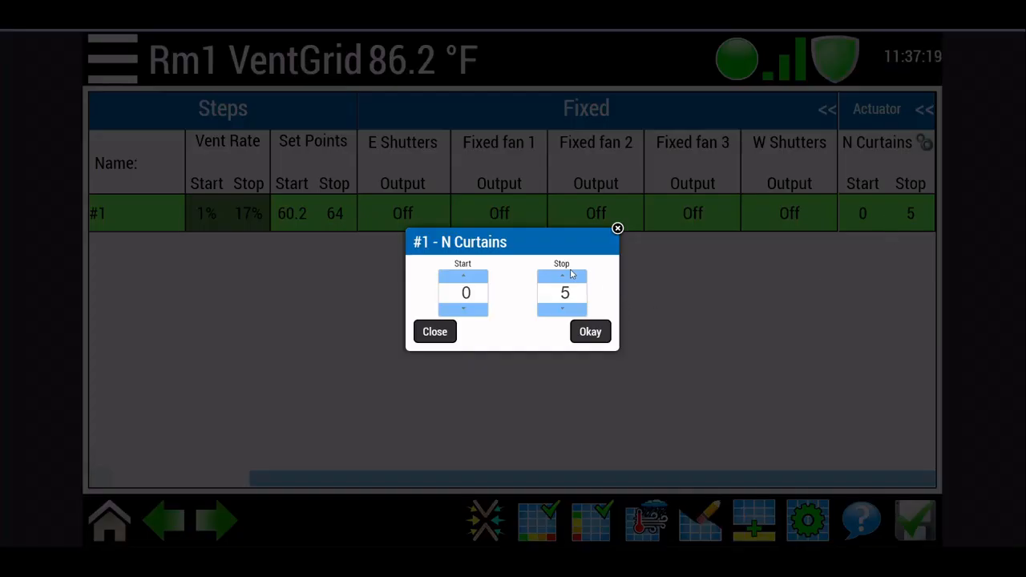
drag(575, 277, 575, 279)
click(591, 332)
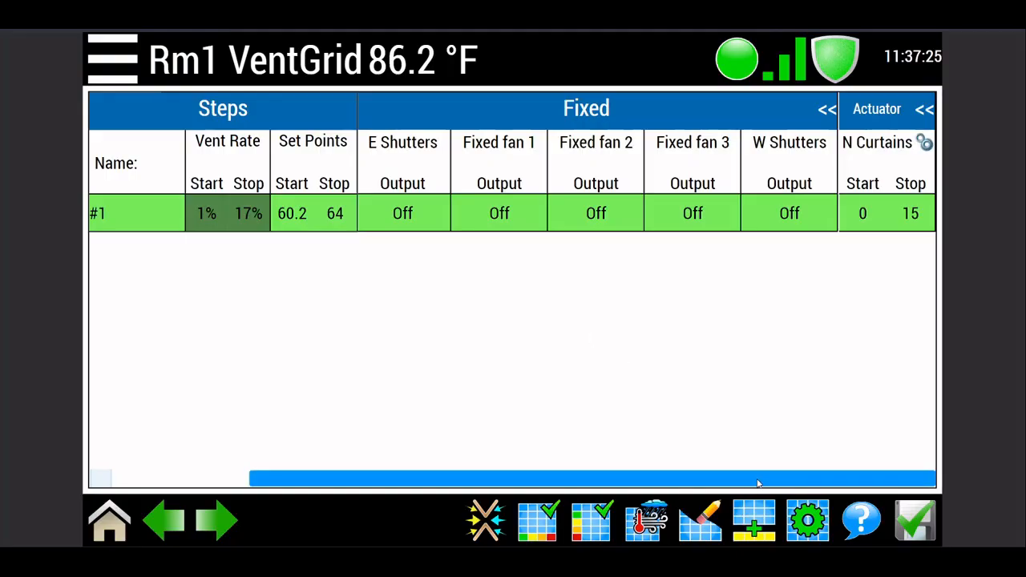
Step: Add a second step to the grid and set its end temperature to 68
drag(758, 484, 525, 465)
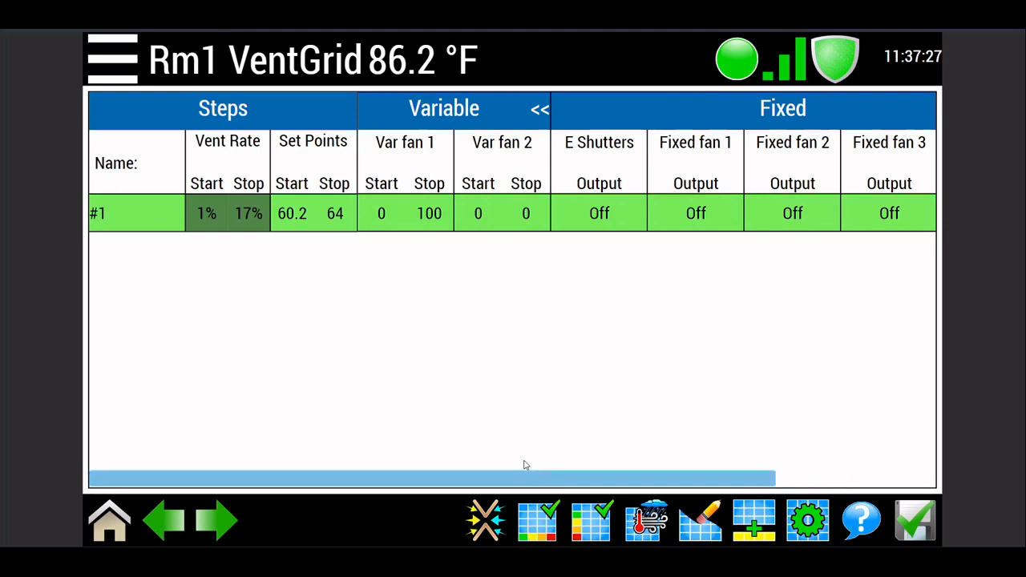
click(754, 526)
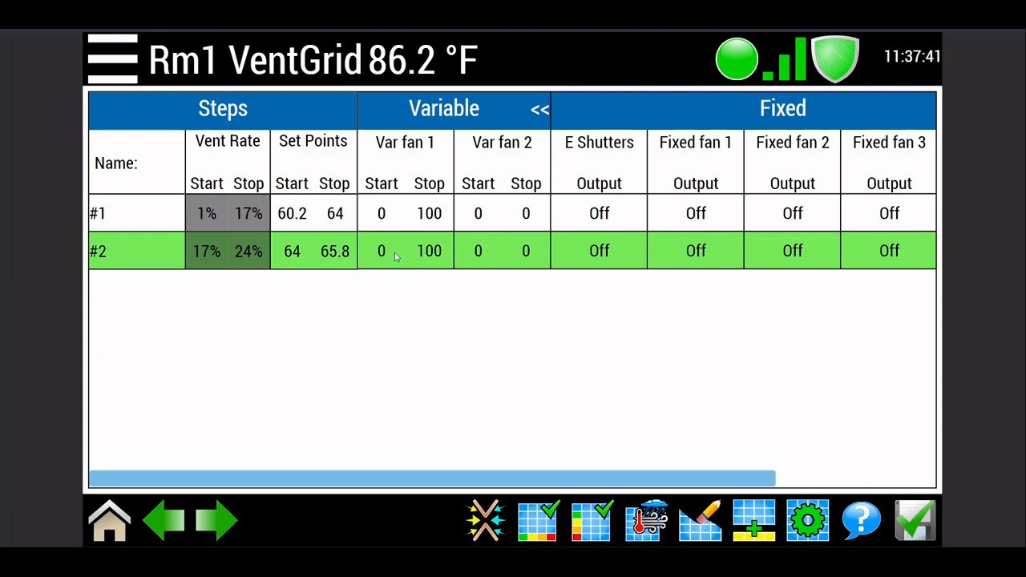
click(337, 253)
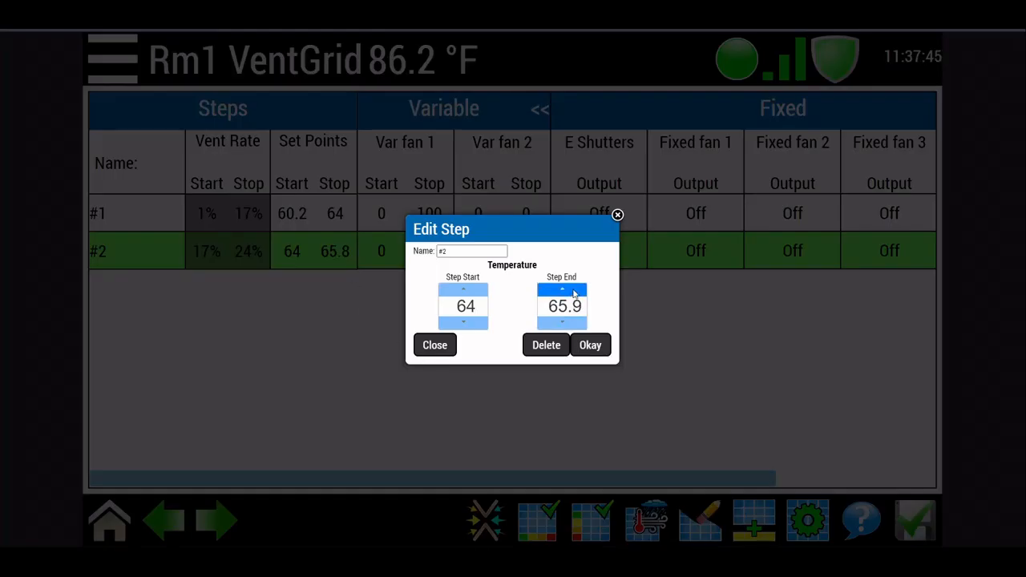
click(574, 294)
click(574, 294)
click(574, 294)
click(577, 324)
click(577, 324)
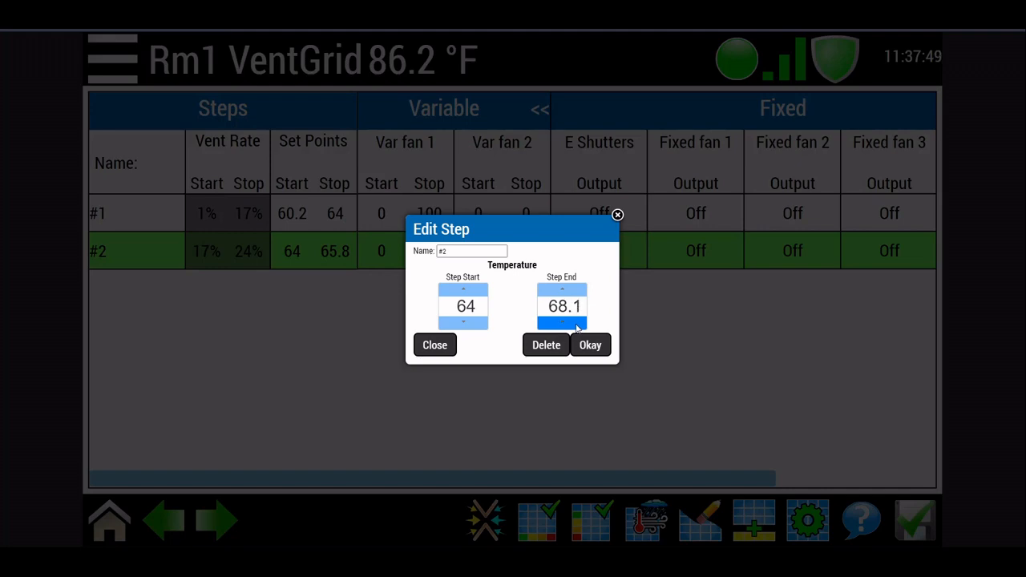
click(577, 325)
click(598, 349)
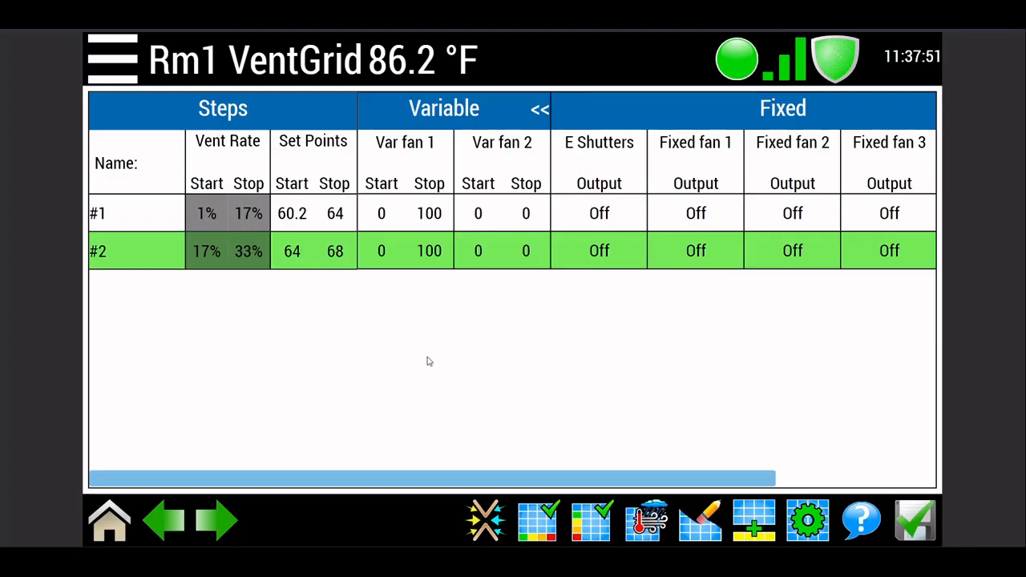
Step: Set the Start value of Var fan 1 to 100 in step #2
click(373, 252)
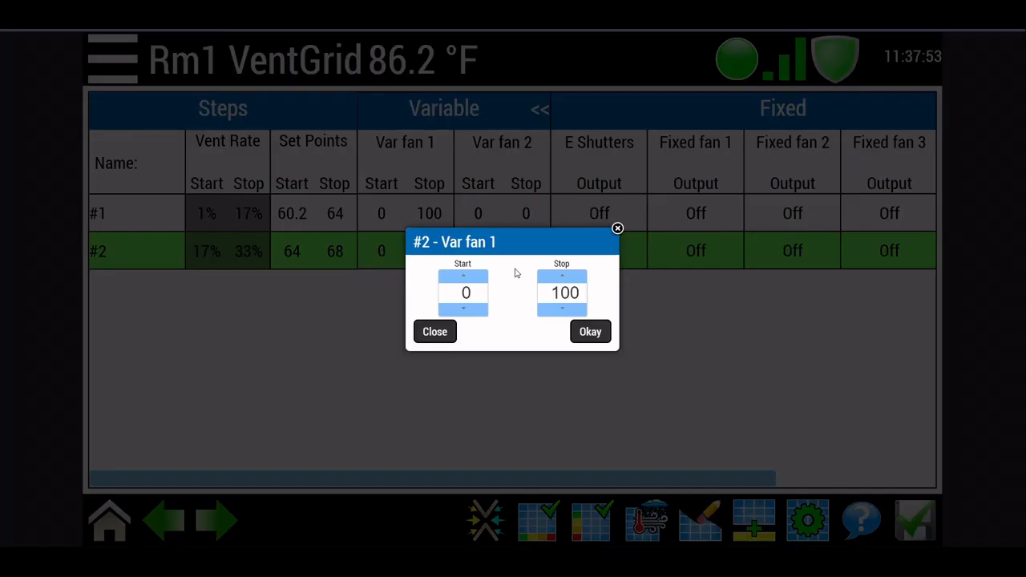
click(459, 292)
text(12)
drag(458, 284, 458, 284)
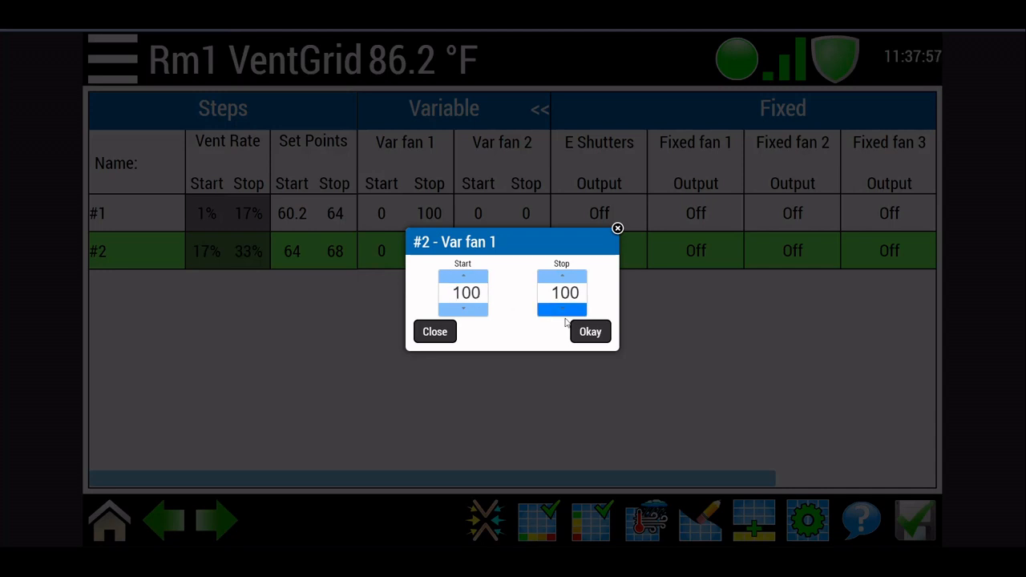
click(598, 333)
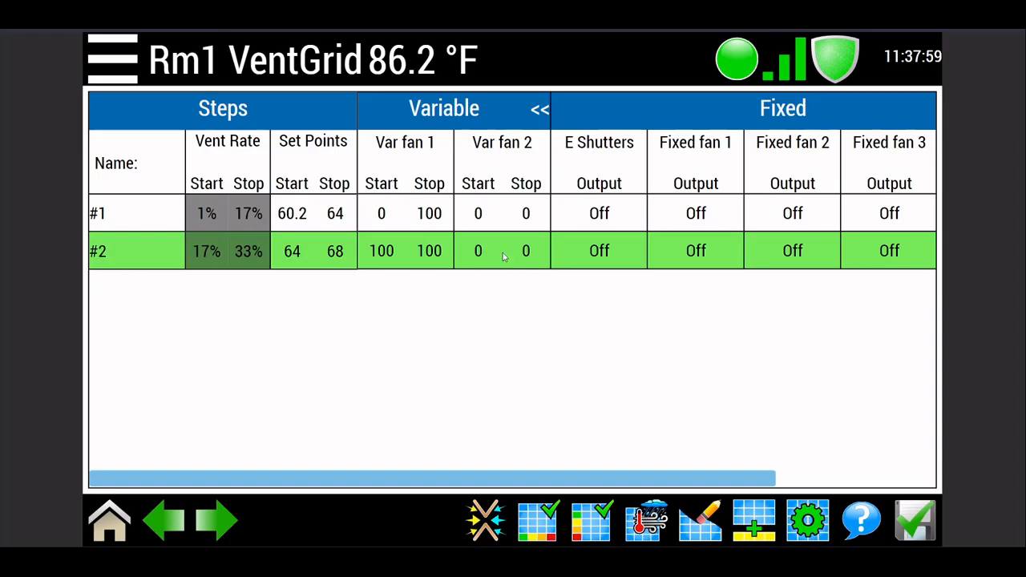
Step: Set the Stop value of Var fan 2 to 100 in step #2
click(504, 255)
click(561, 281)
drag(562, 284, 574, 282)
click(590, 332)
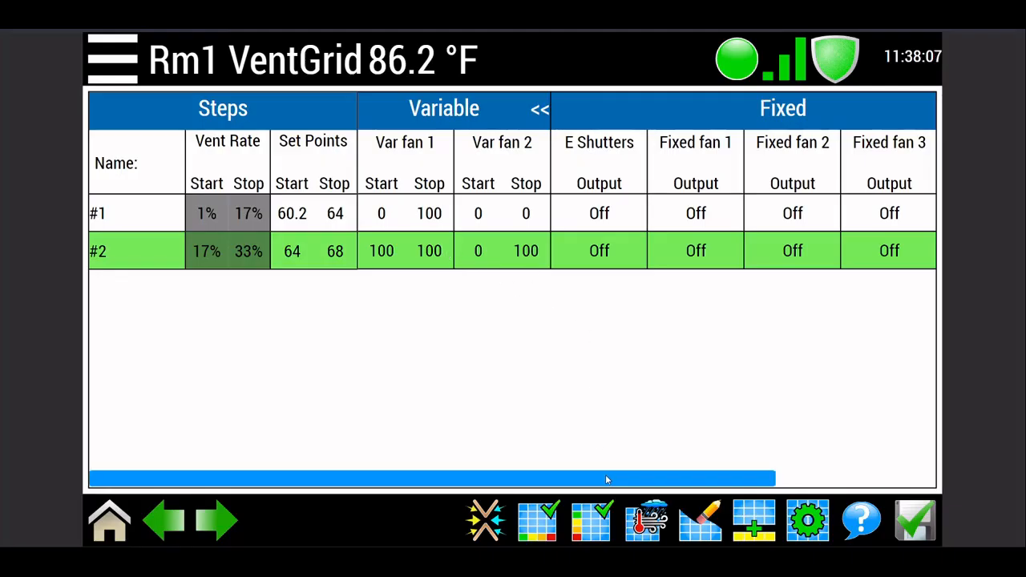
Step: Set the Stop value of N Curtains to 25 in step #2
drag(607, 479, 769, 472)
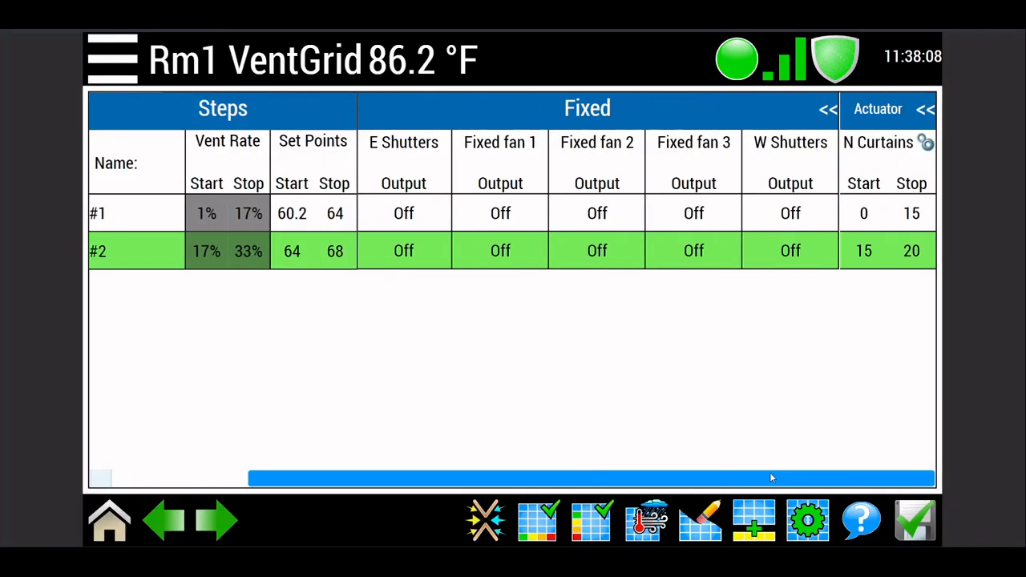
click(904, 252)
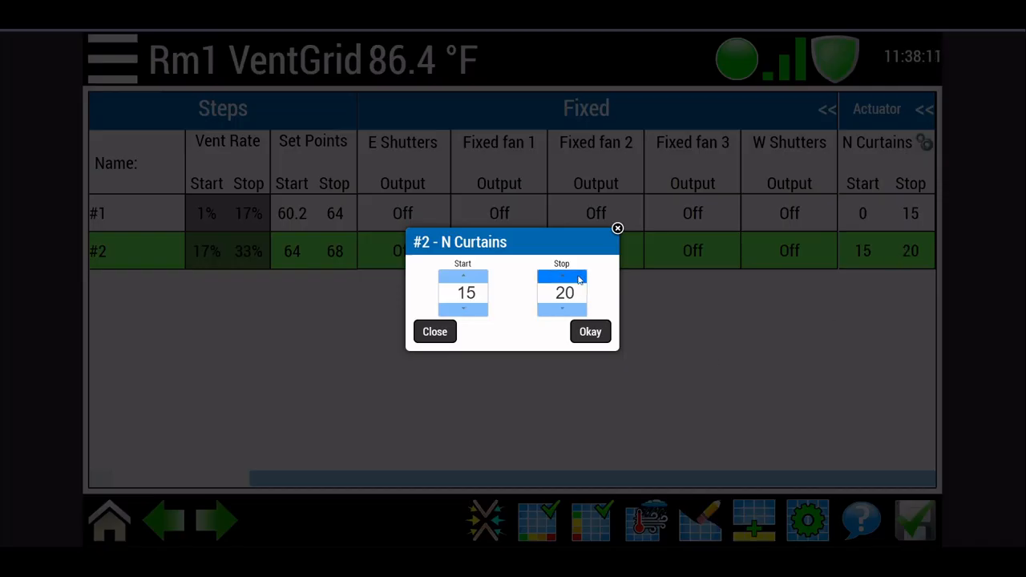
click(581, 275)
click(582, 308)
click(582, 308)
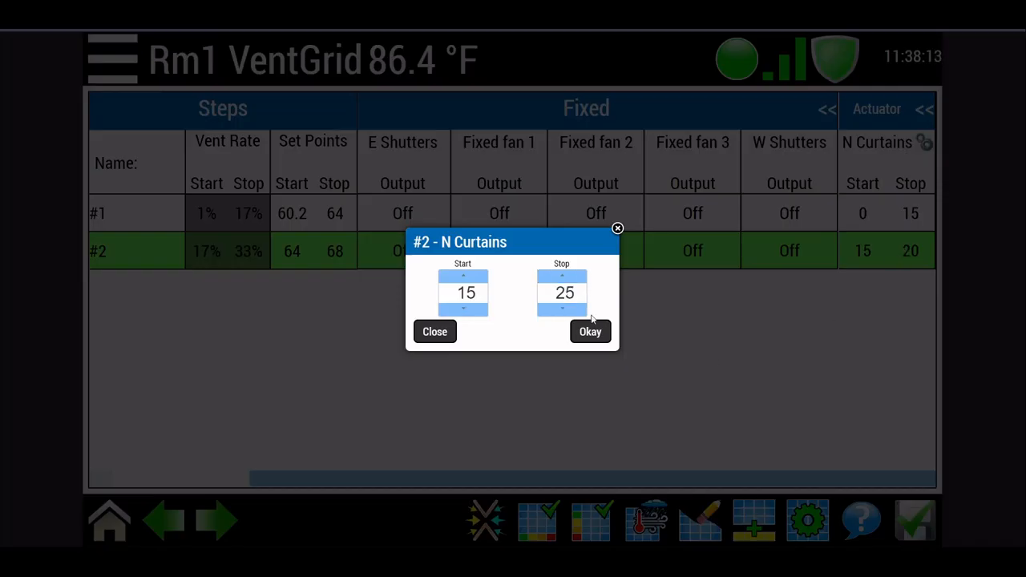
click(593, 333)
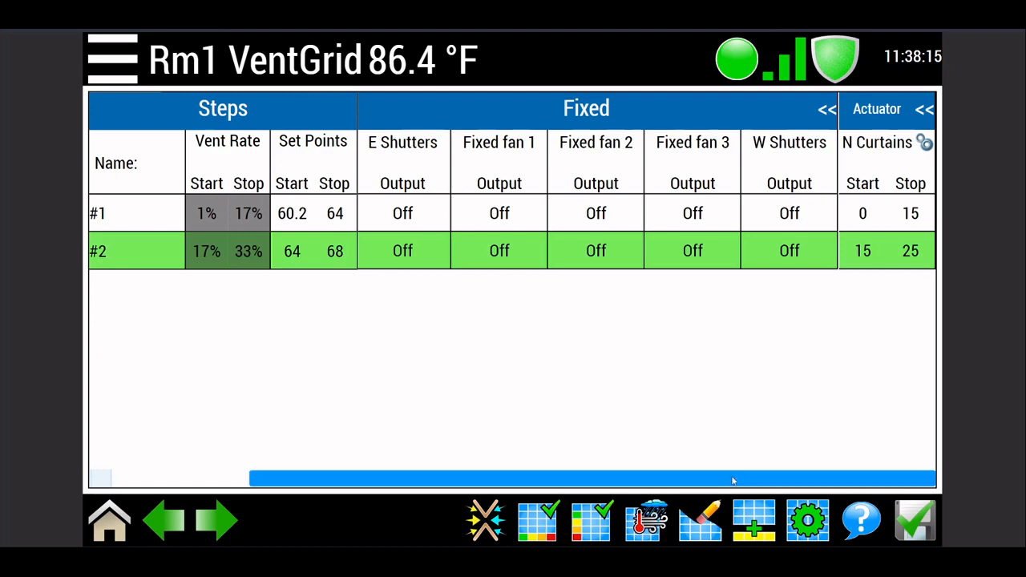
Step: Add a third step to the grid and set its end temperature to 72
drag(734, 485, 497, 458)
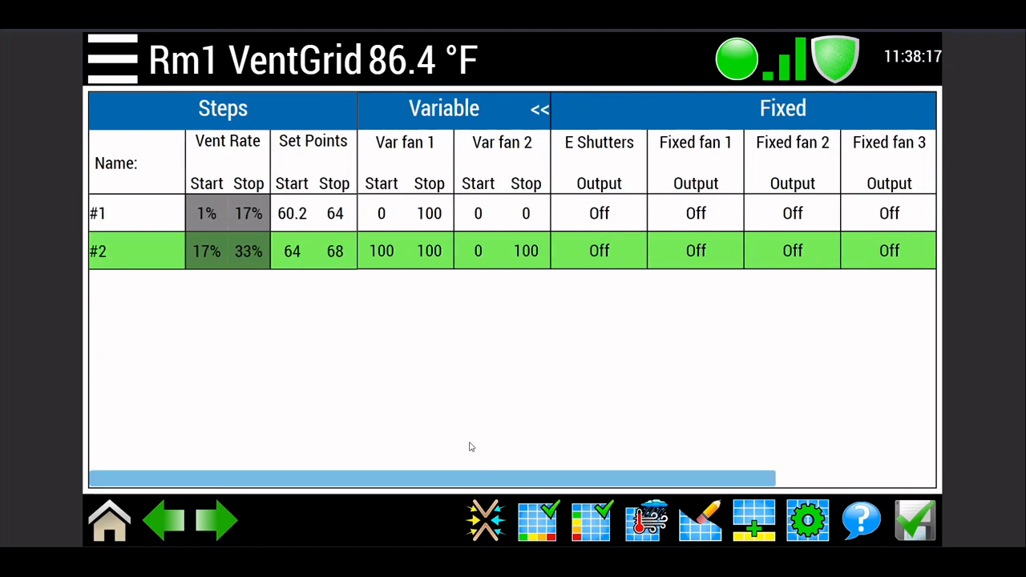
click(758, 525)
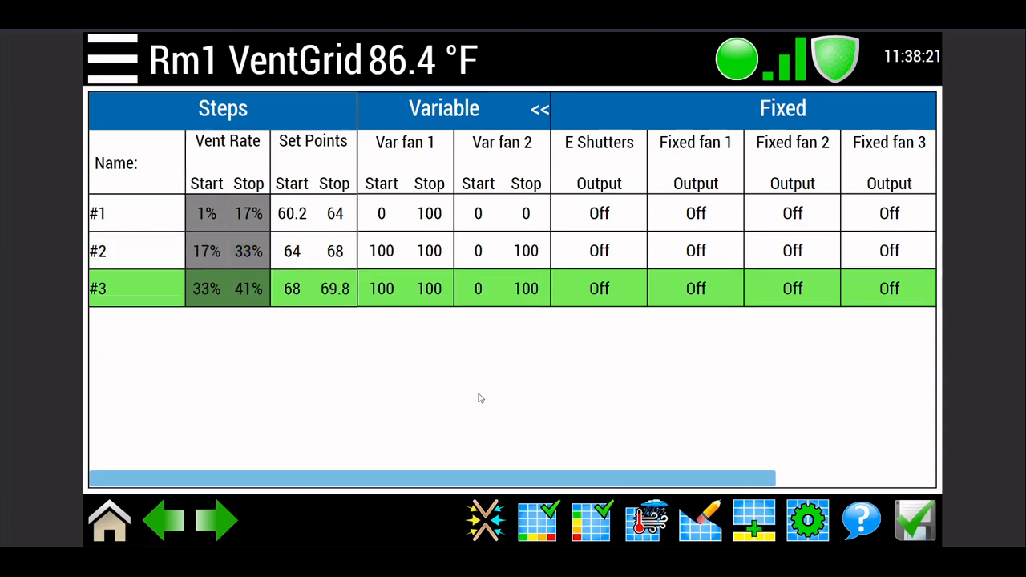
click(336, 294)
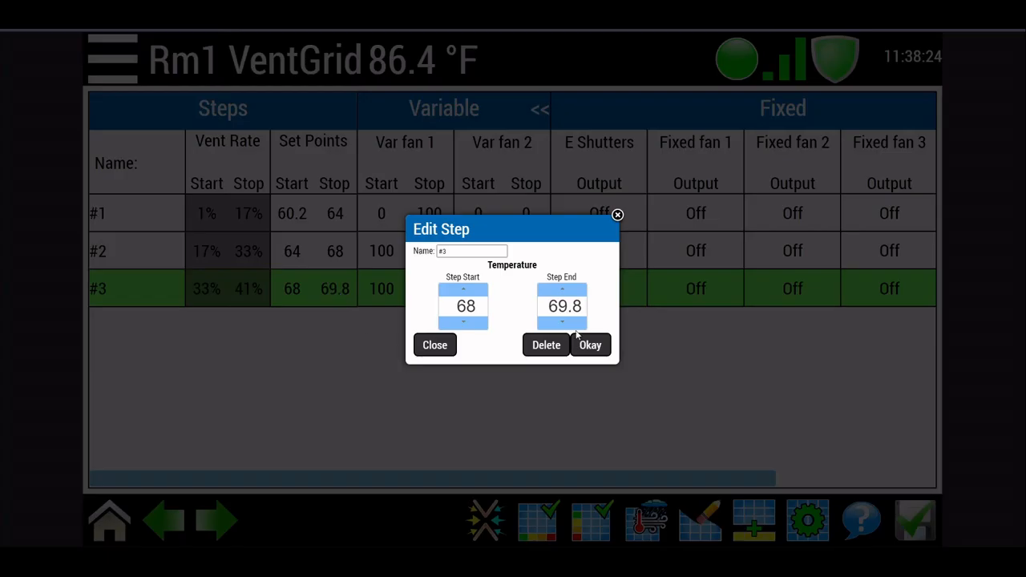
click(573, 292)
click(572, 292)
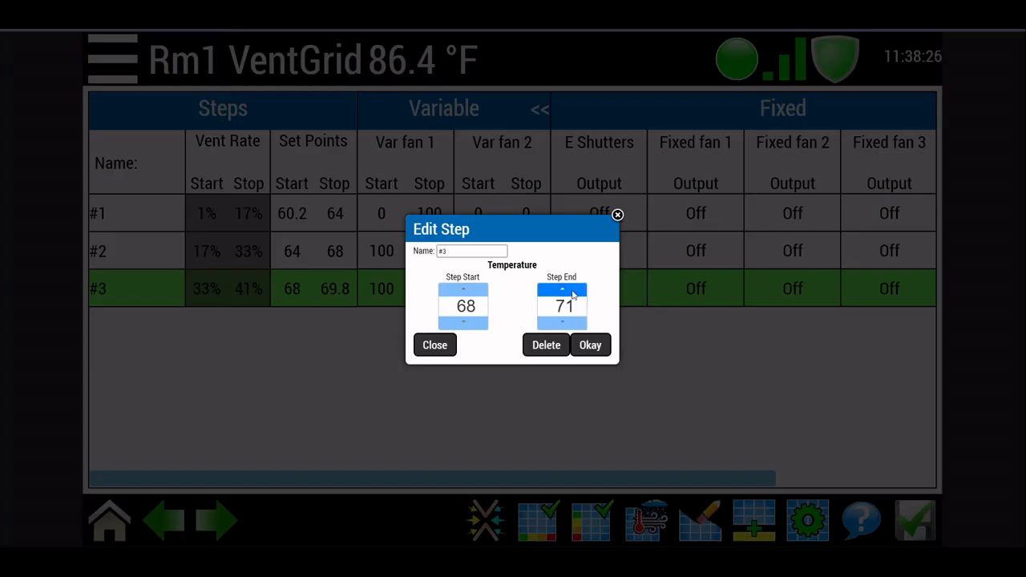
click(572, 292)
click(572, 293)
click(572, 293)
click(593, 345)
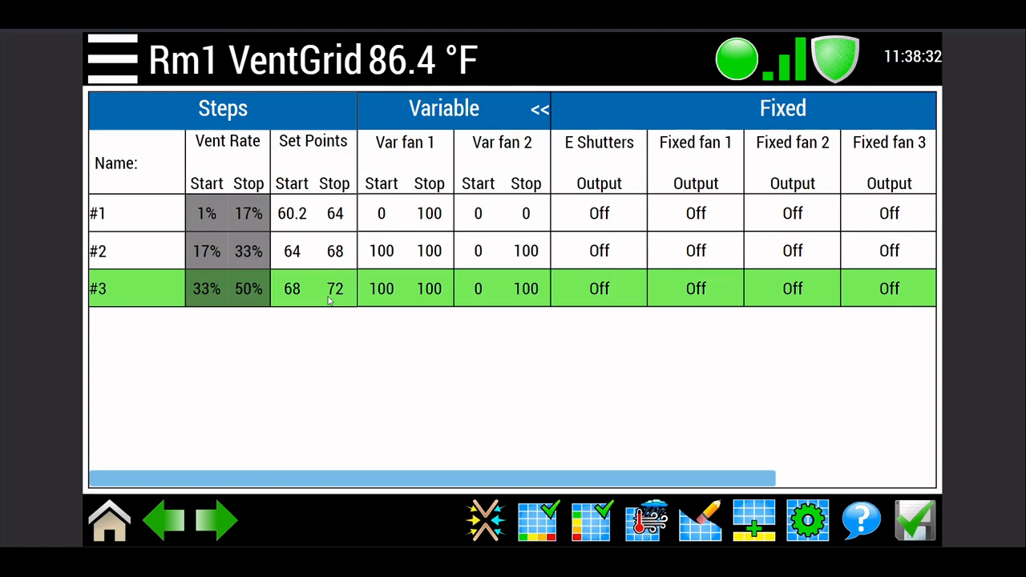
Step: In step #3, set the Stop value of Var fan 2 and the Start value of Var fan 1 to 0
click(498, 294)
click(554, 314)
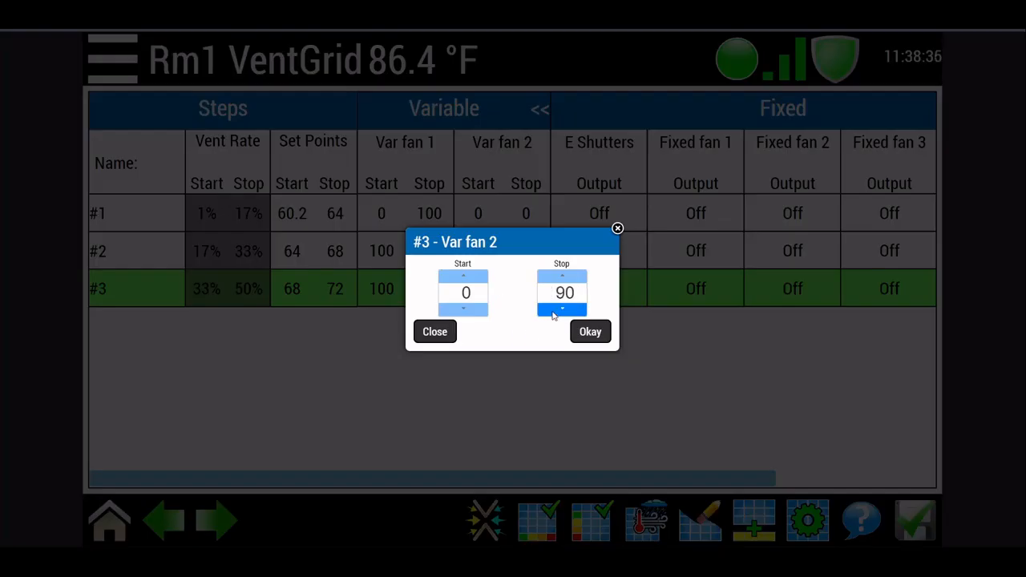
drag(552, 315, 553, 315)
click(586, 331)
click(401, 295)
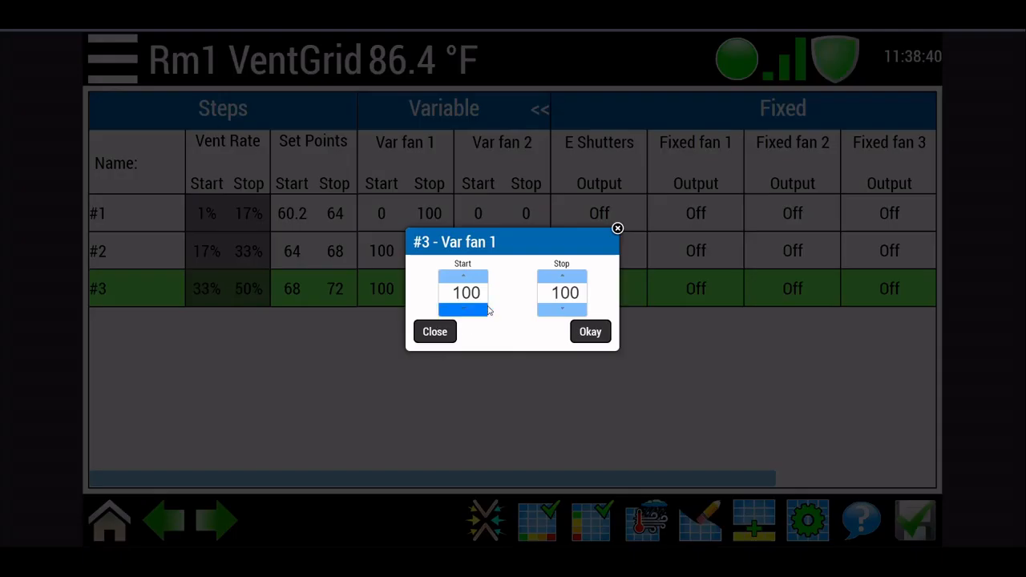
drag(481, 311, 481, 310)
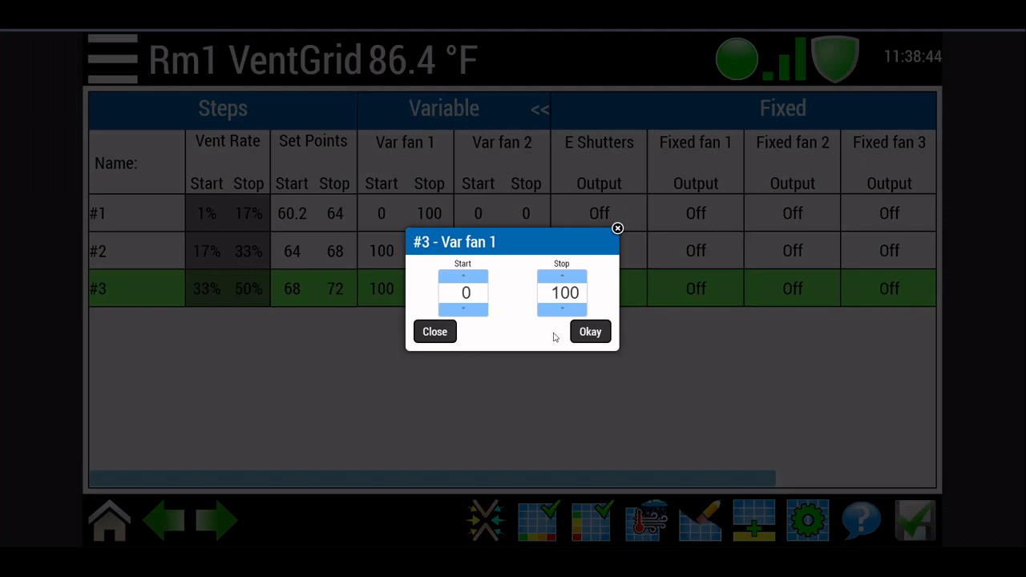
click(593, 333)
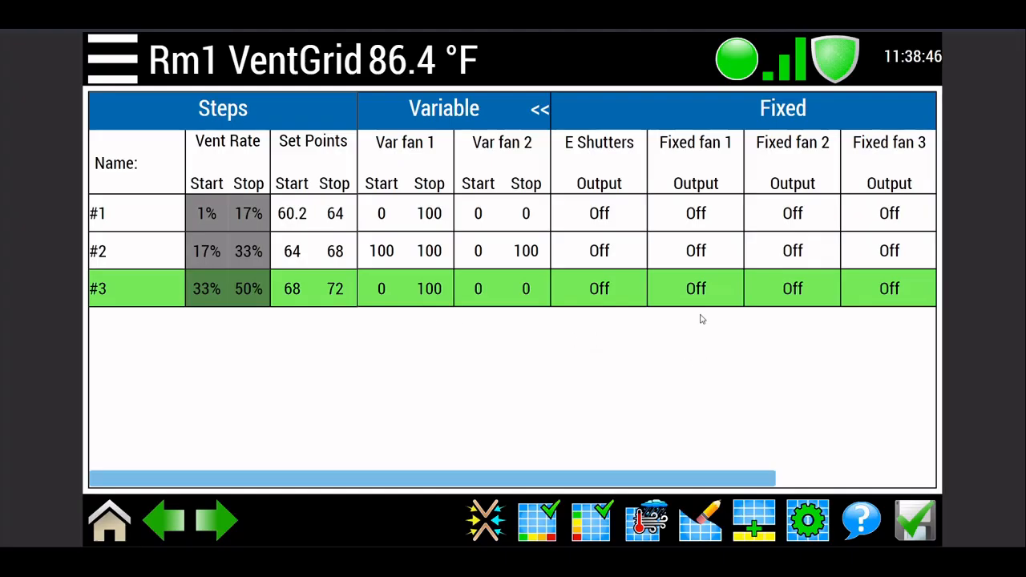
Step: Set the Fixed fan 1 output to On in step #3
click(692, 290)
click(450, 288)
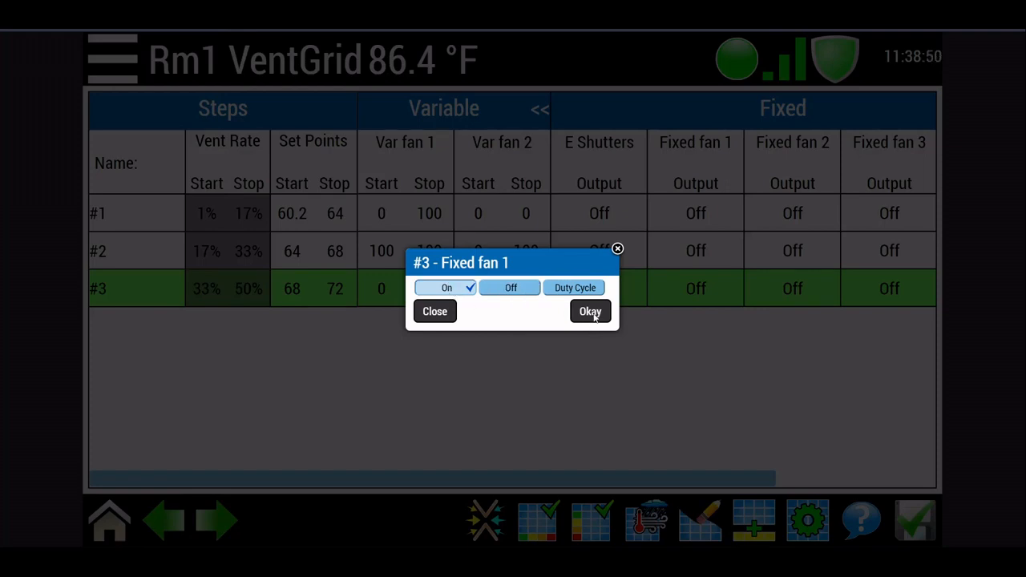
click(591, 313)
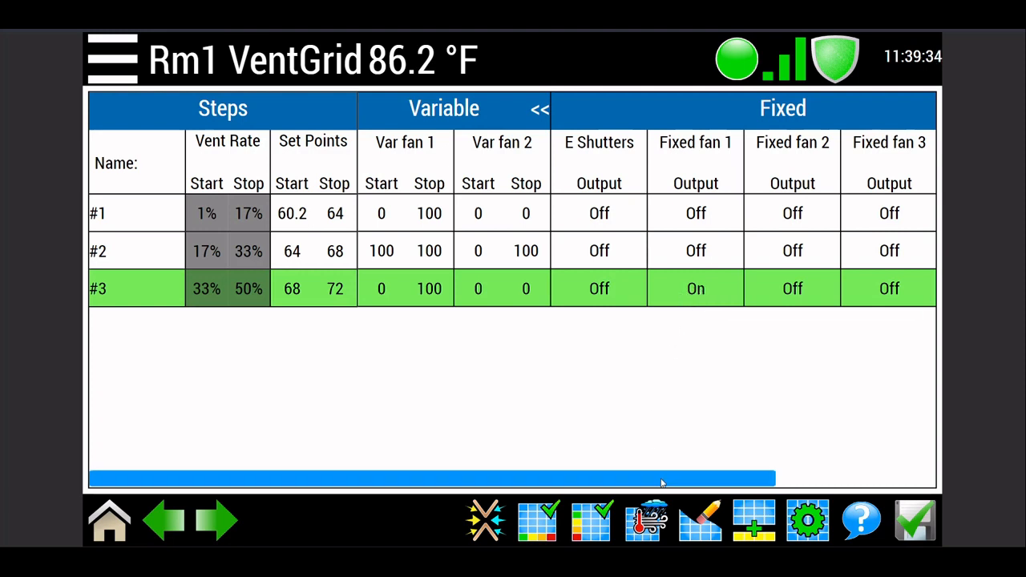
Step: Set the Stop value of N Curtains to 50 in step #3
drag(719, 473, 949, 377)
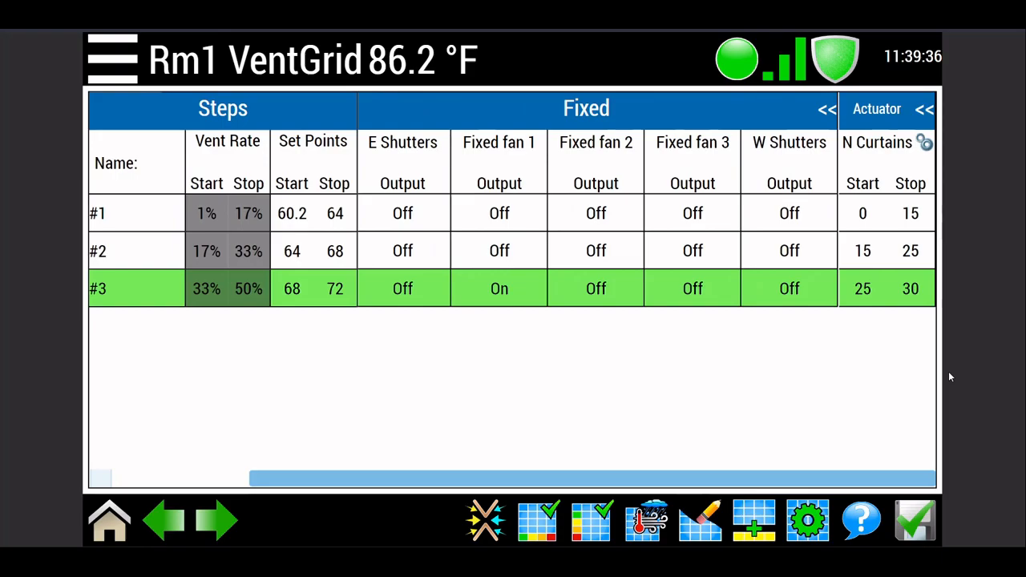
click(918, 299)
click(571, 279)
click(570, 279)
click(571, 279)
click(571, 279)
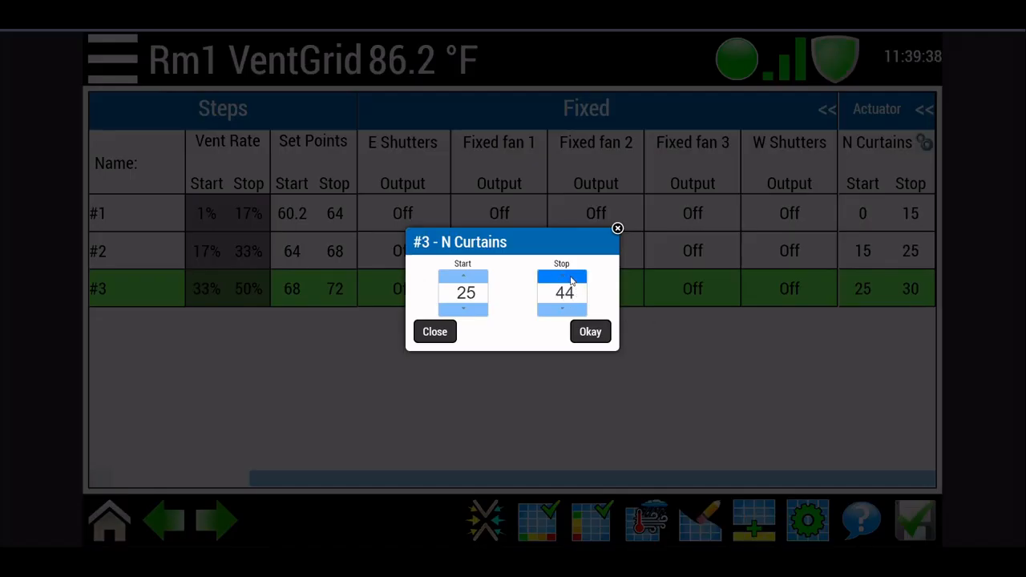
click(571, 279)
click(571, 279)
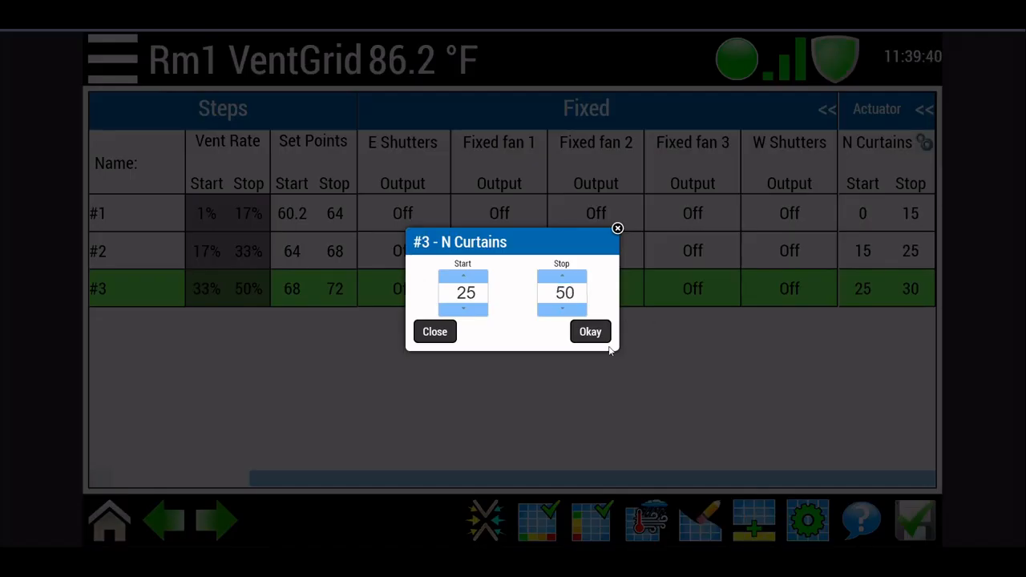
click(591, 332)
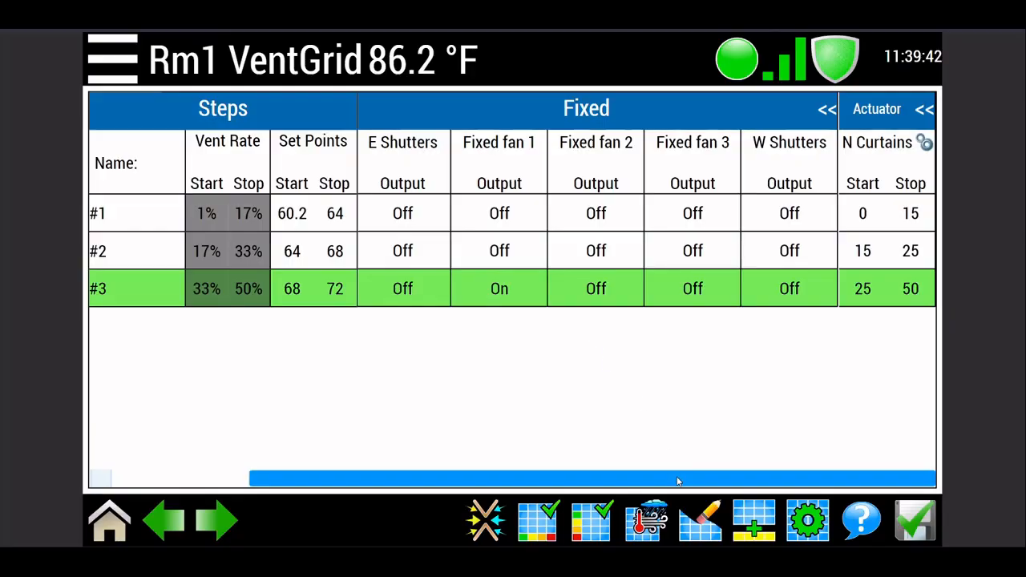
Step: Add a fourth step to the grid and set its end temperature to 76
drag(673, 483, 431, 465)
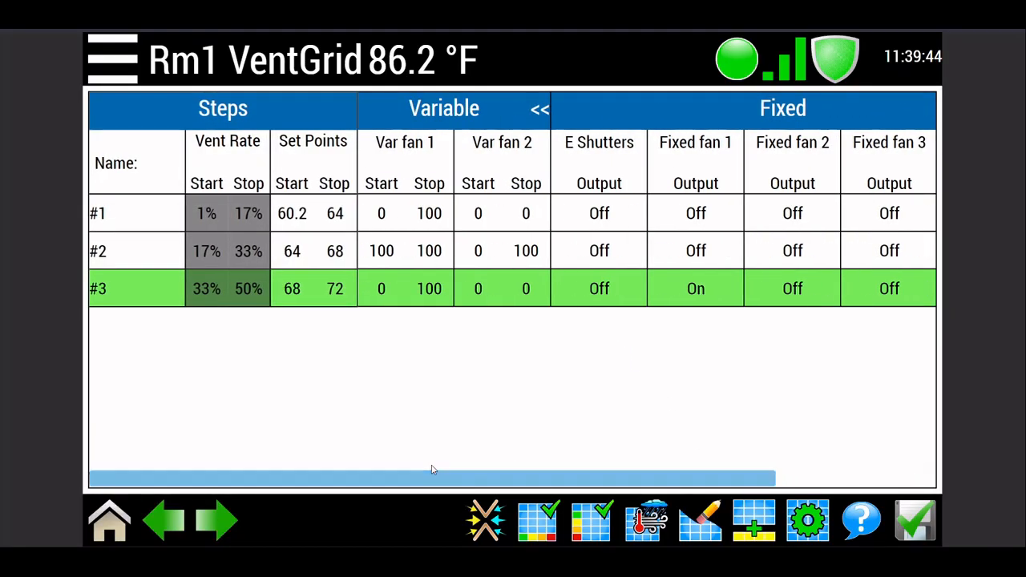
click(758, 521)
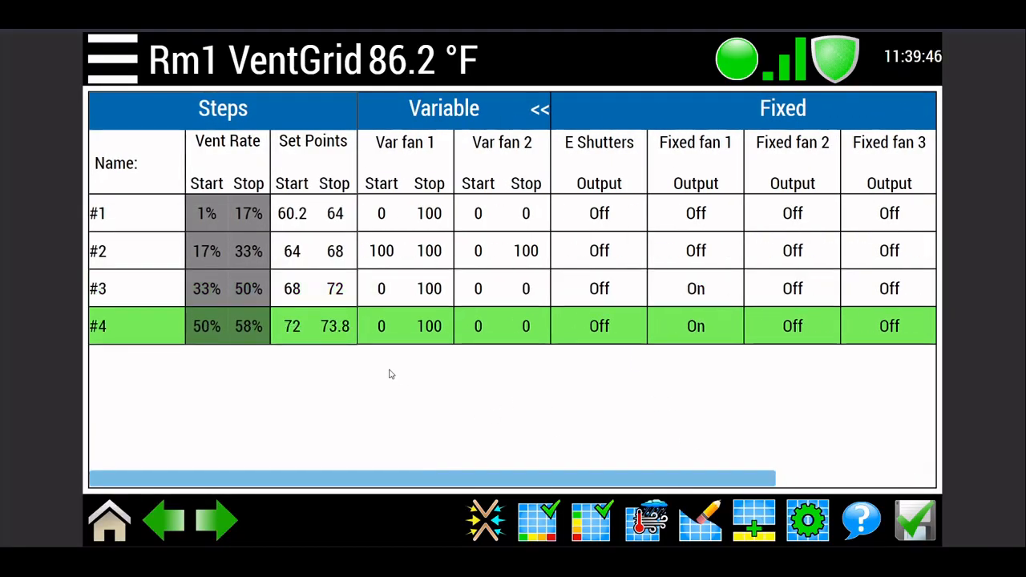
click(447, 340)
click(582, 297)
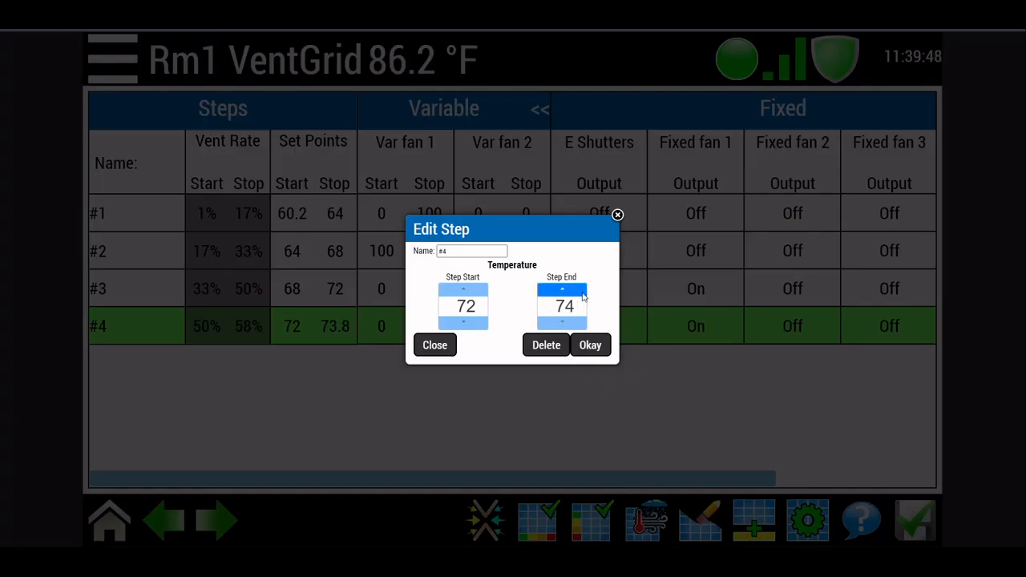
click(591, 345)
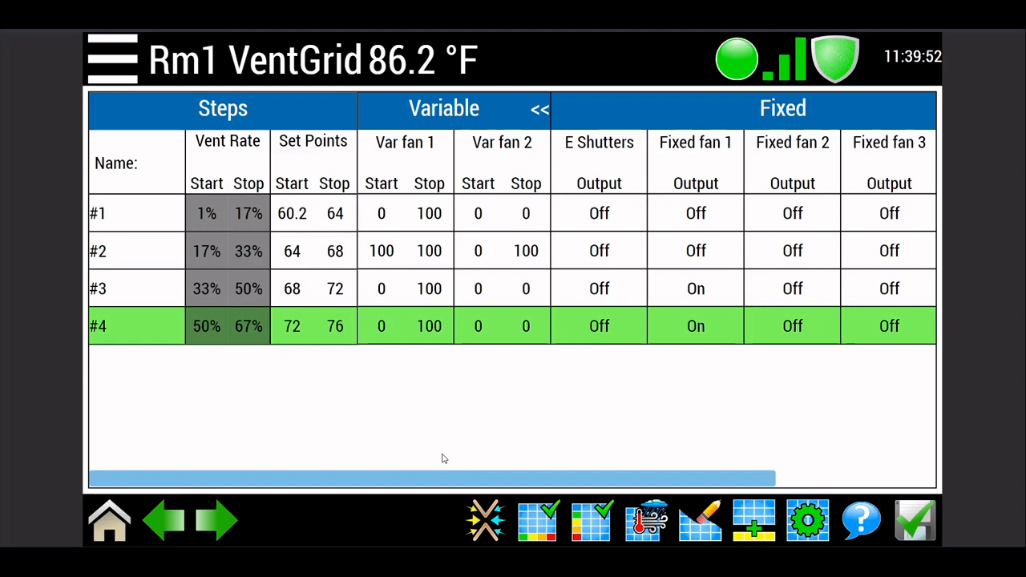
Step: Set the Fixed fan 2 output to On in step #4
click(798, 333)
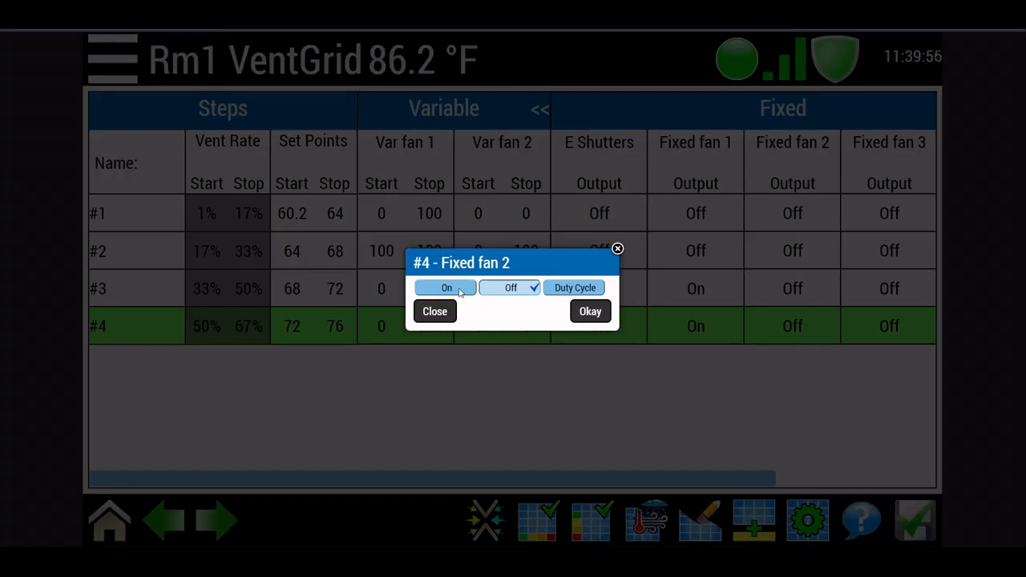
click(460, 293)
click(590, 312)
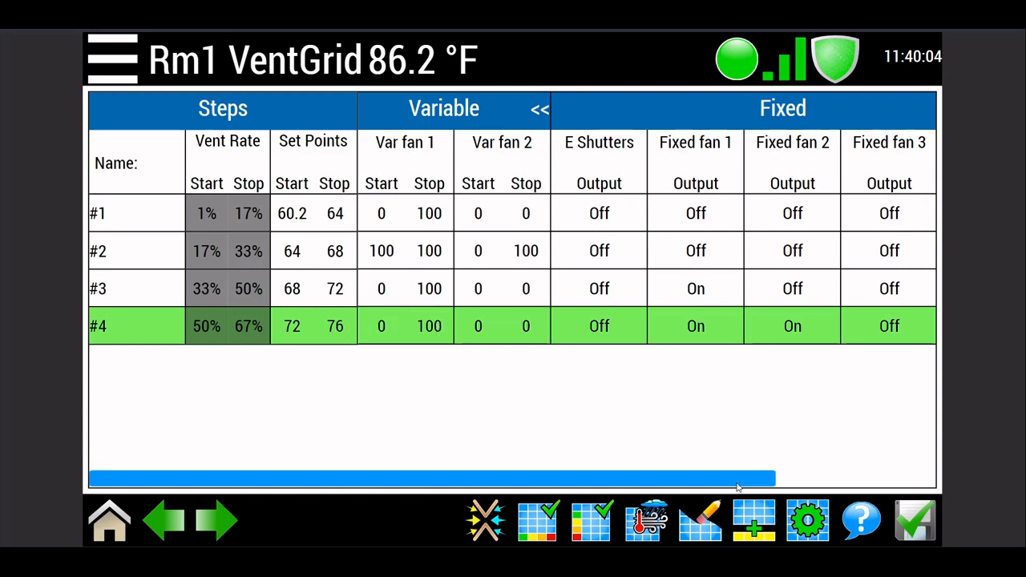
Step: Set the Stop value of N Curtains to 75 in step #4
drag(737, 487, 897, 485)
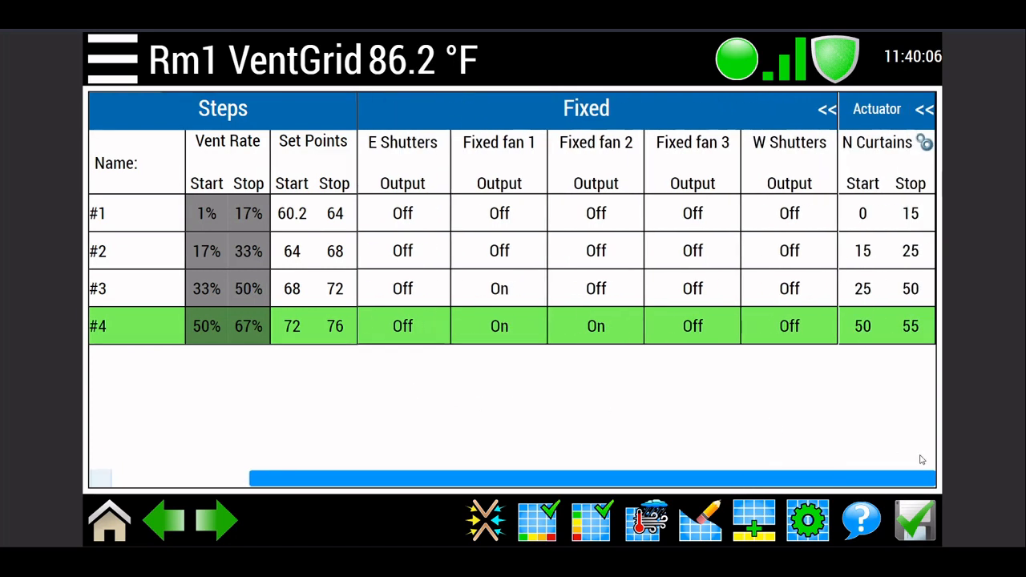
click(899, 330)
drag(574, 279, 574, 279)
click(590, 332)
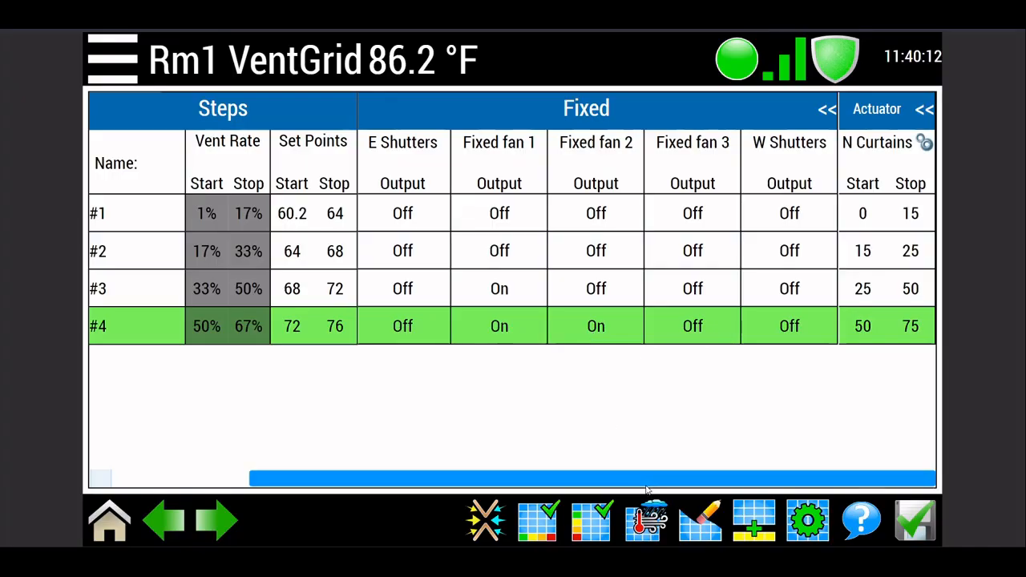
Step: Add a fifth step to the grid and set its end temperature to 80
drag(646, 483, 470, 484)
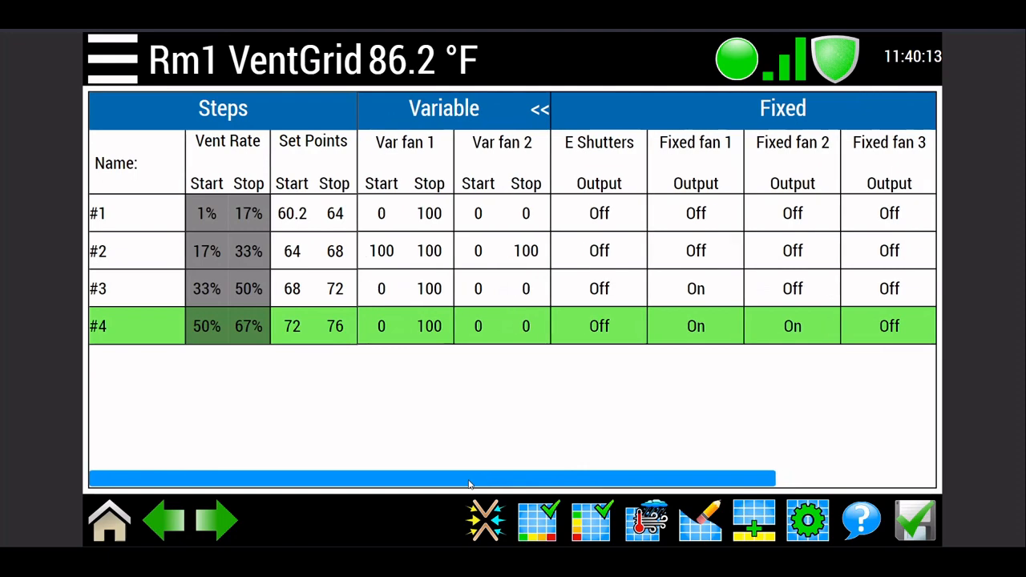
click(753, 521)
click(449, 364)
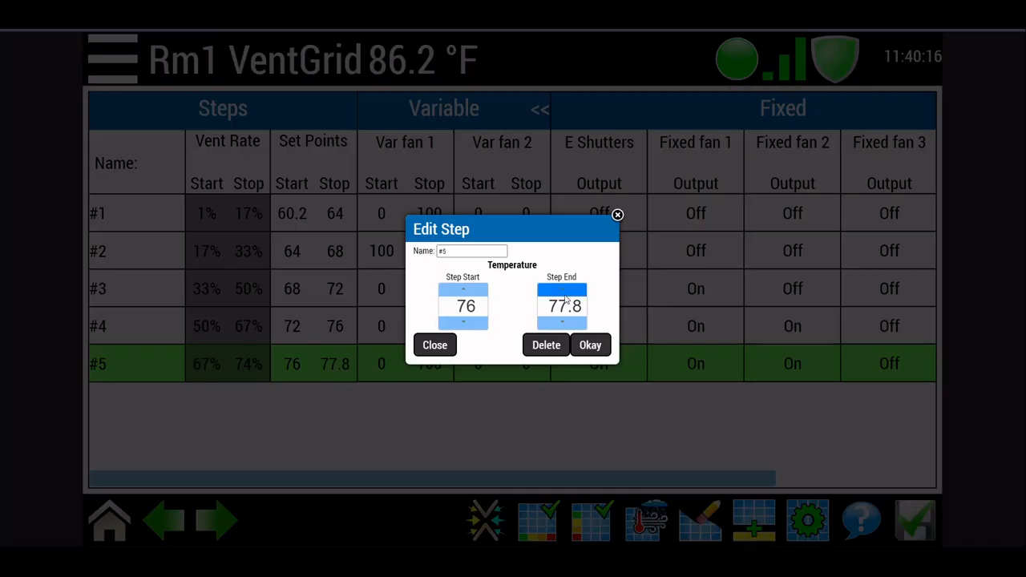
drag(565, 295, 574, 292)
click(589, 351)
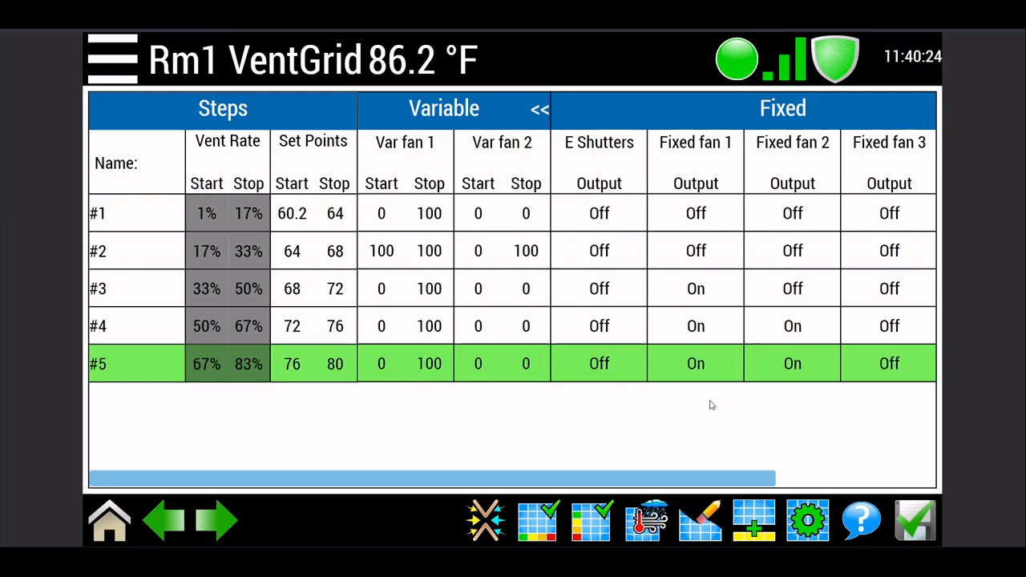
Step: Set the Fixed fan 3 output to On in step #5
click(888, 364)
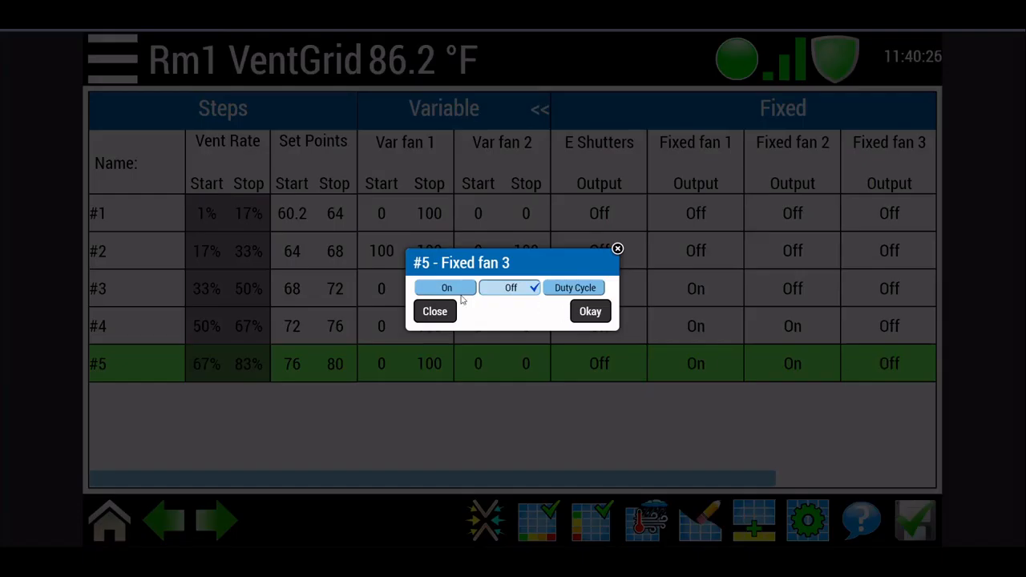
click(450, 289)
click(592, 312)
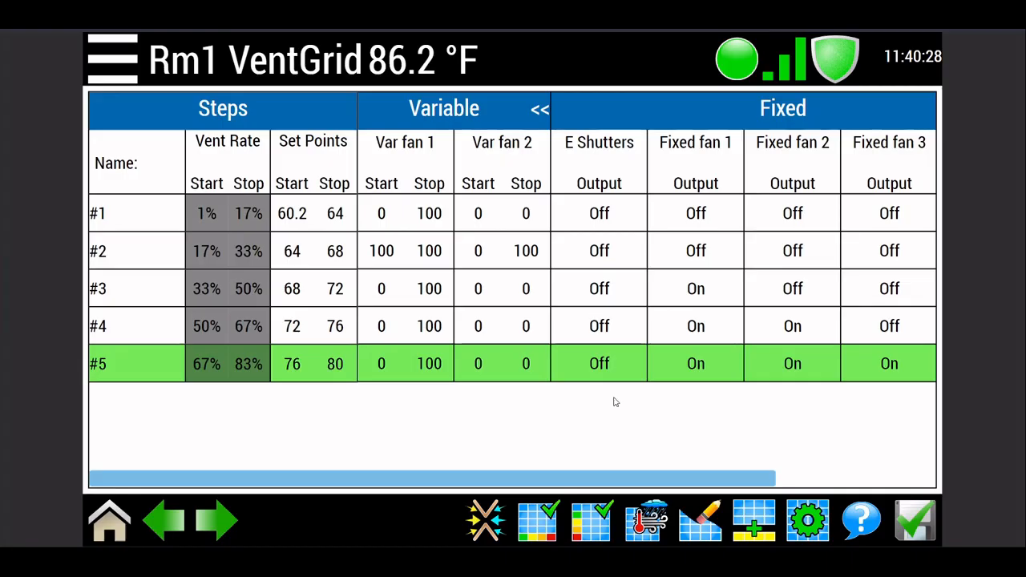
Step: Set the Stop value of N Curtains to 100 in step #5
drag(641, 484, 850, 473)
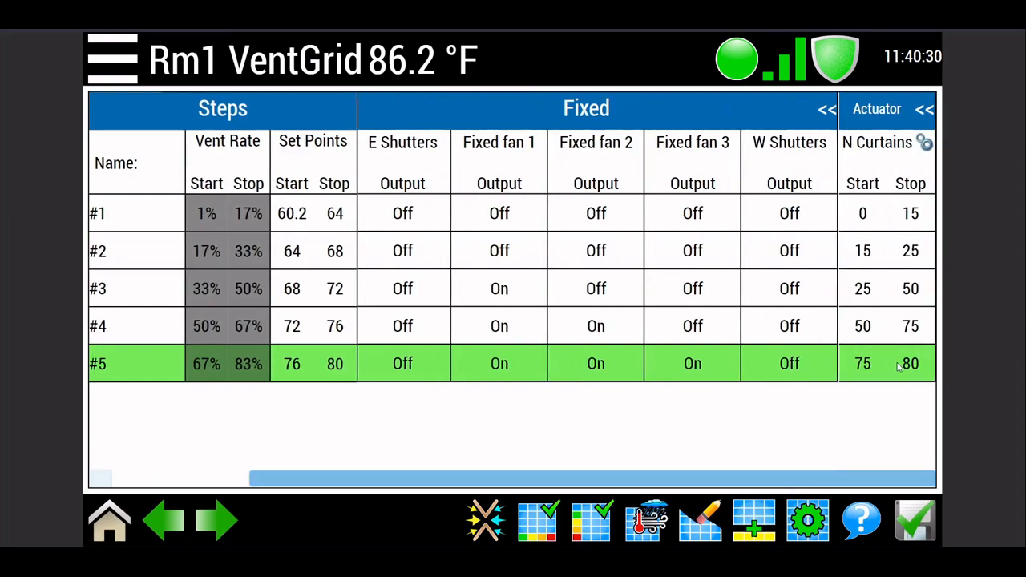
click(869, 367)
click(563, 277)
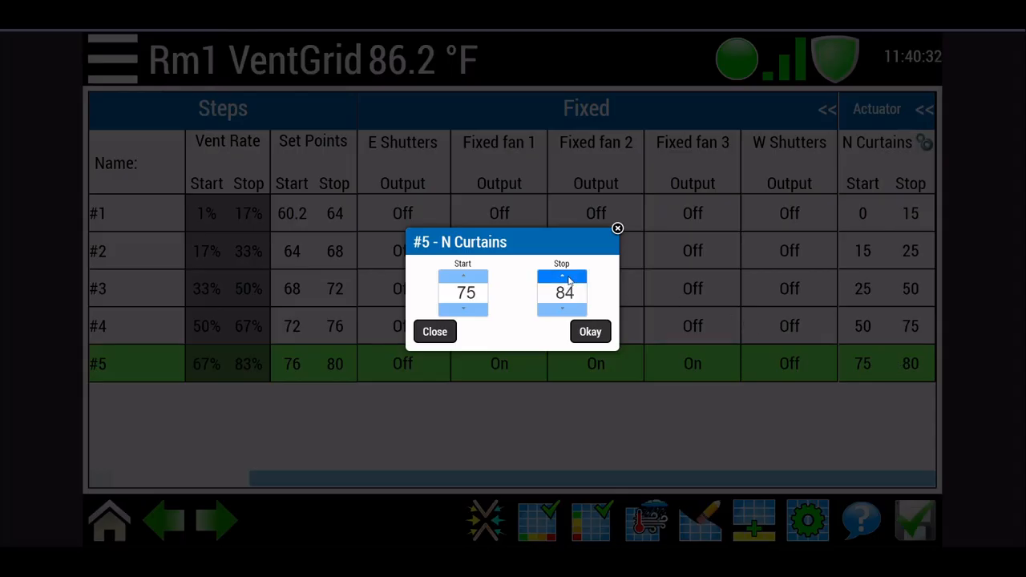
drag(567, 278, 568, 278)
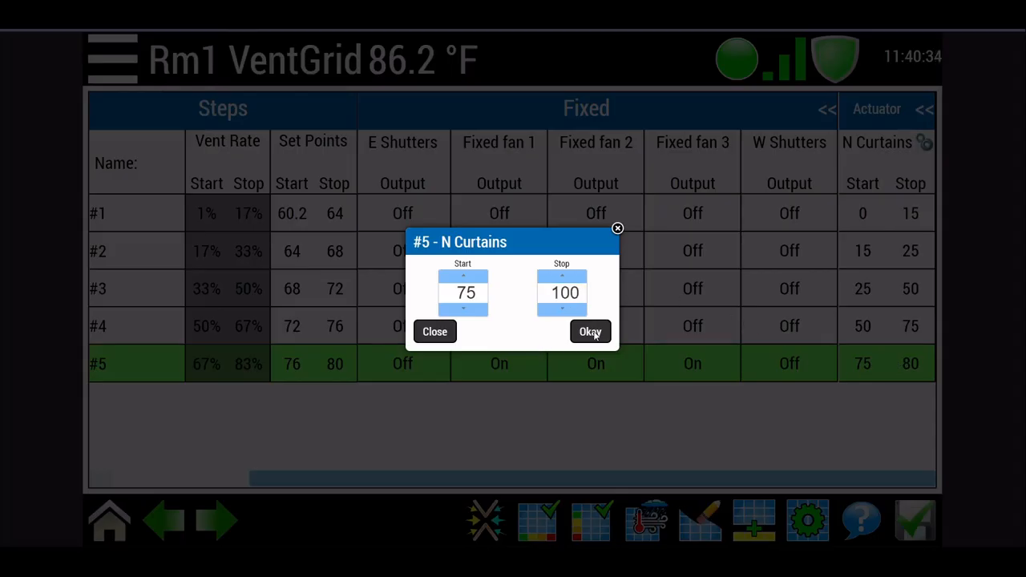
click(590, 332)
Step: Add a sixth step to the grid and set its Var fan 2 Stop value to 100
drag(820, 478, 584, 471)
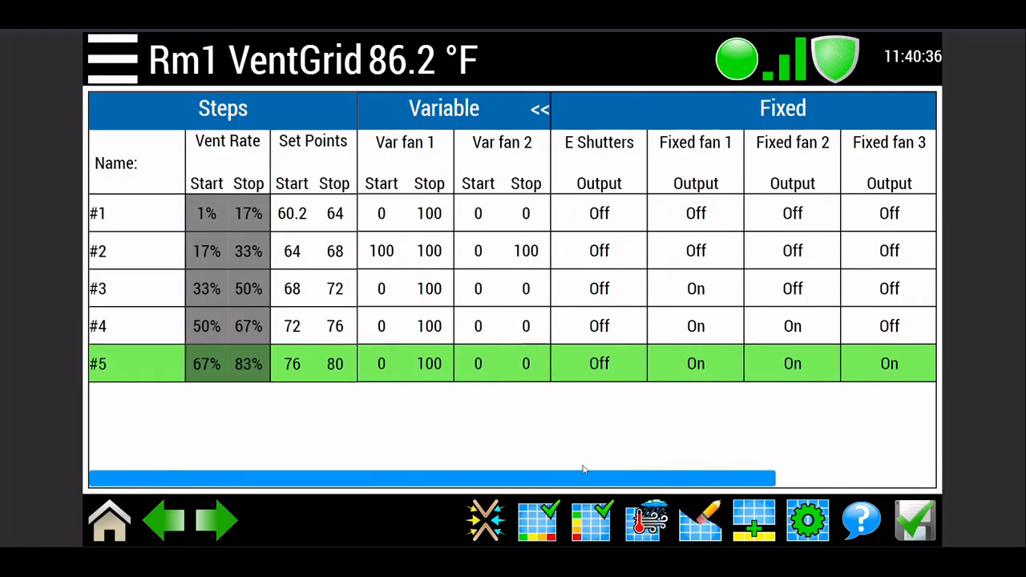
click(766, 529)
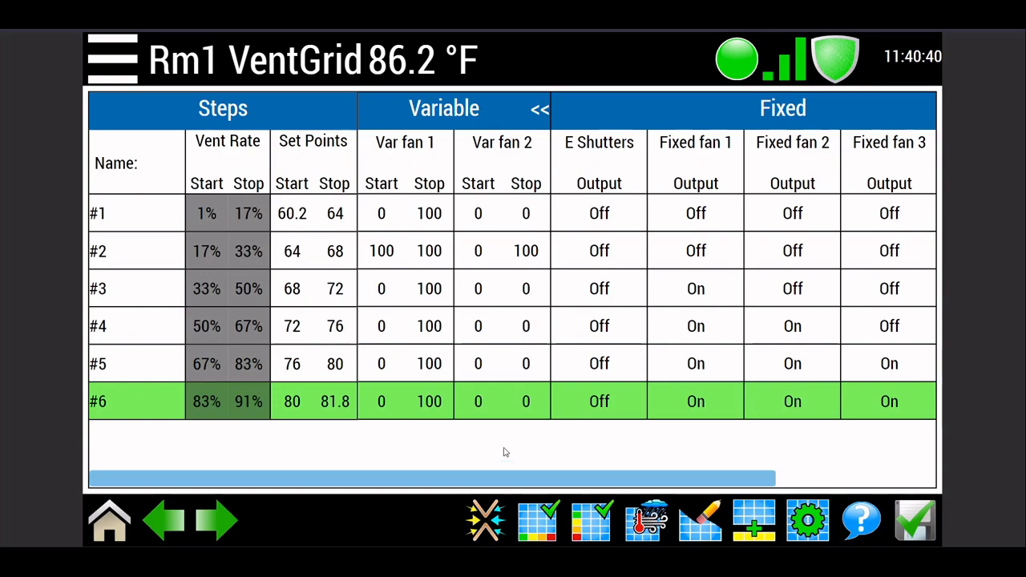
click(489, 410)
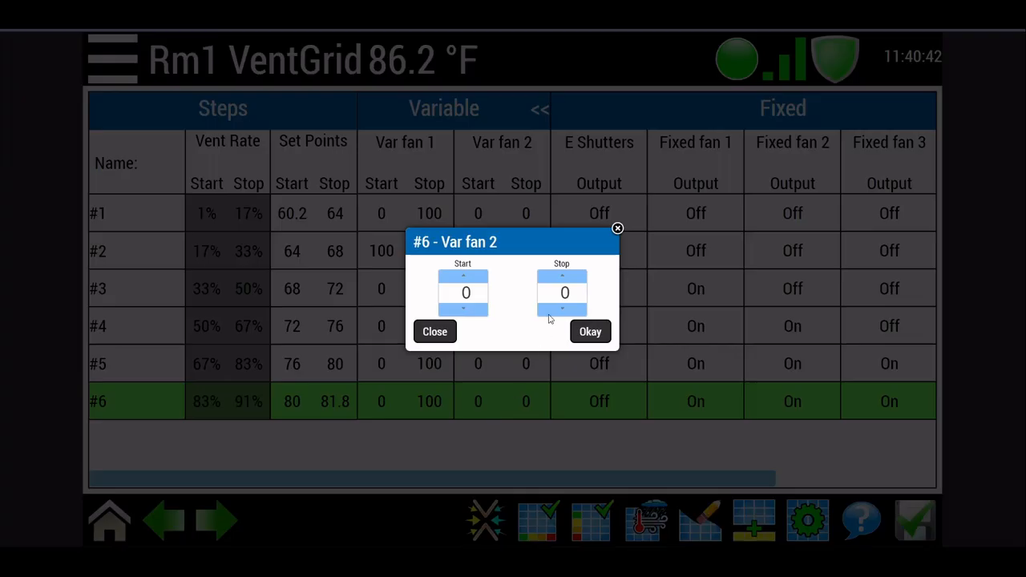
drag(564, 279, 565, 280)
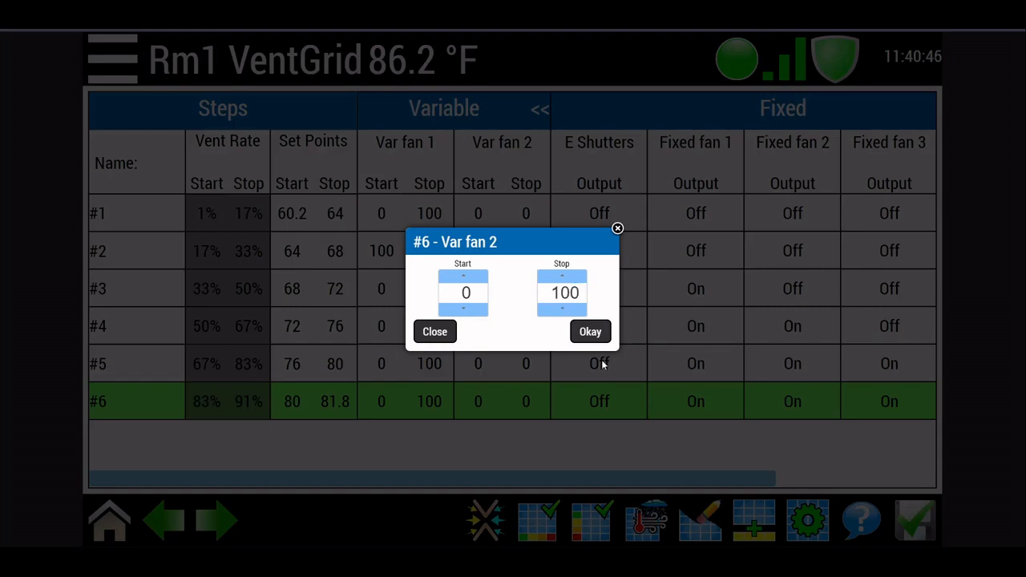
click(590, 332)
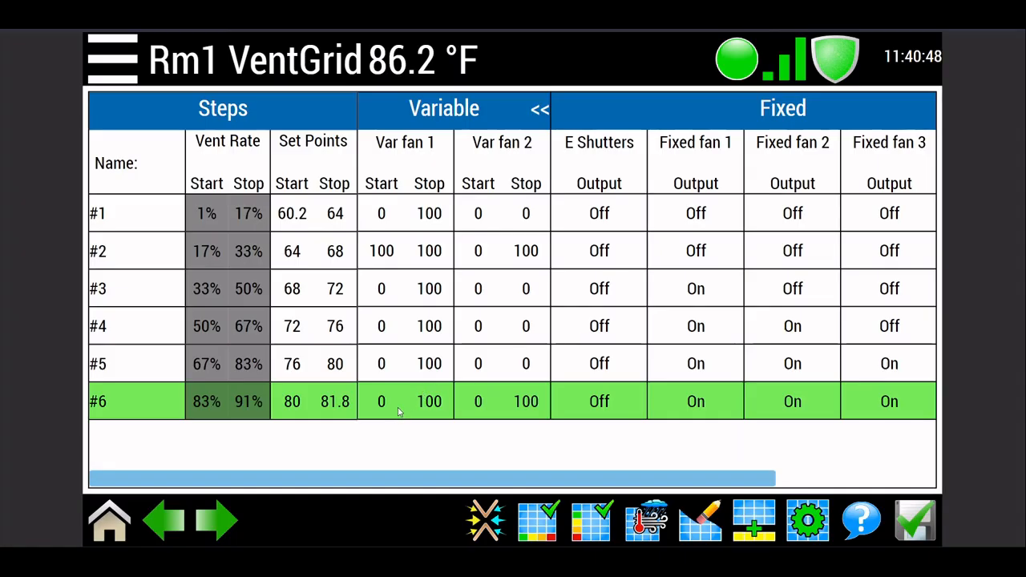
Step: Set the Start value of Var fan 1 to 100 in step #6
click(397, 409)
drag(463, 276, 464, 276)
click(598, 332)
Step: Set the E Shutters and W Shutters outputs to On in step #6
click(619, 411)
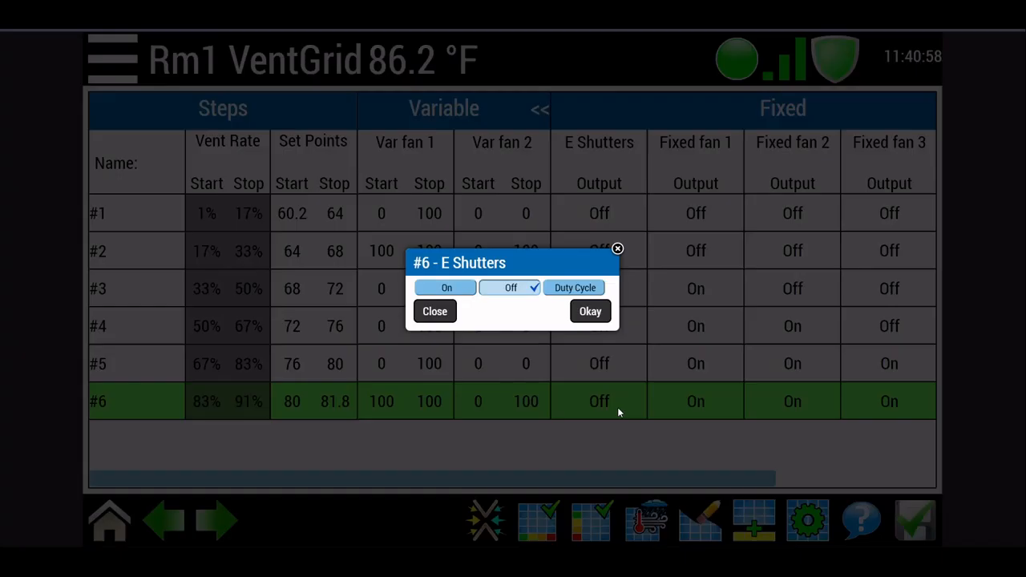
click(446, 288)
click(593, 314)
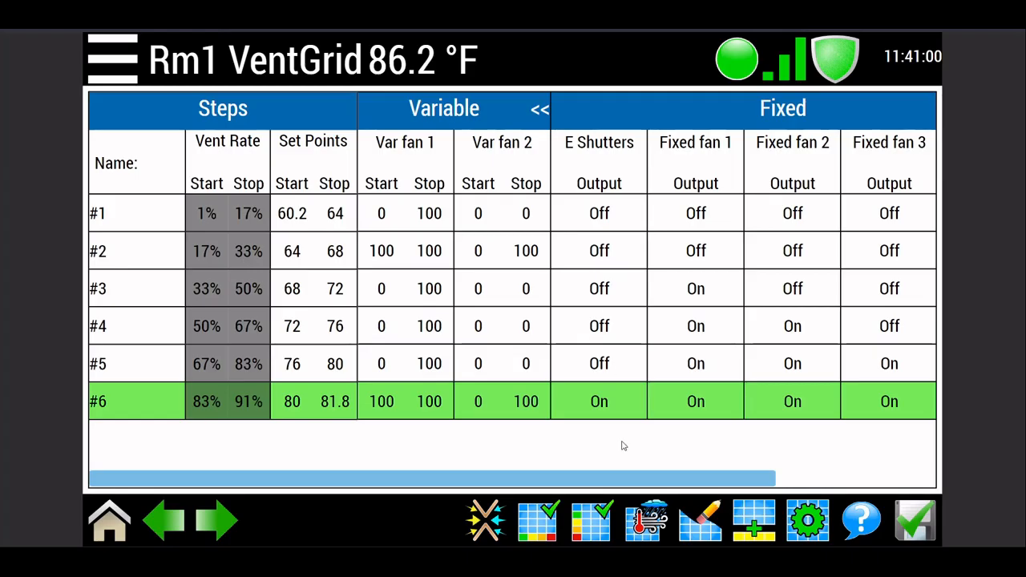
drag(654, 482, 834, 466)
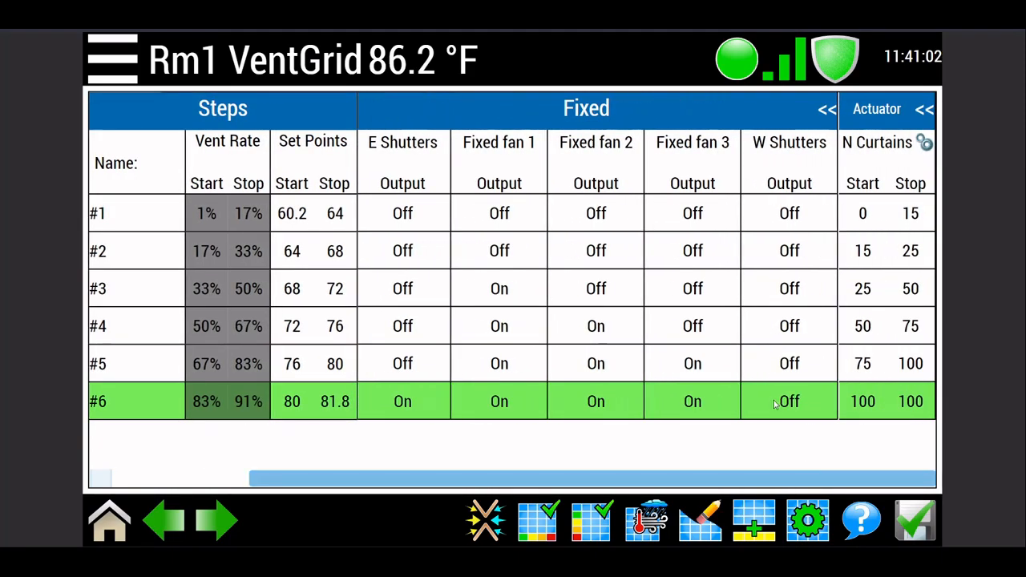
click(775, 404)
click(447, 290)
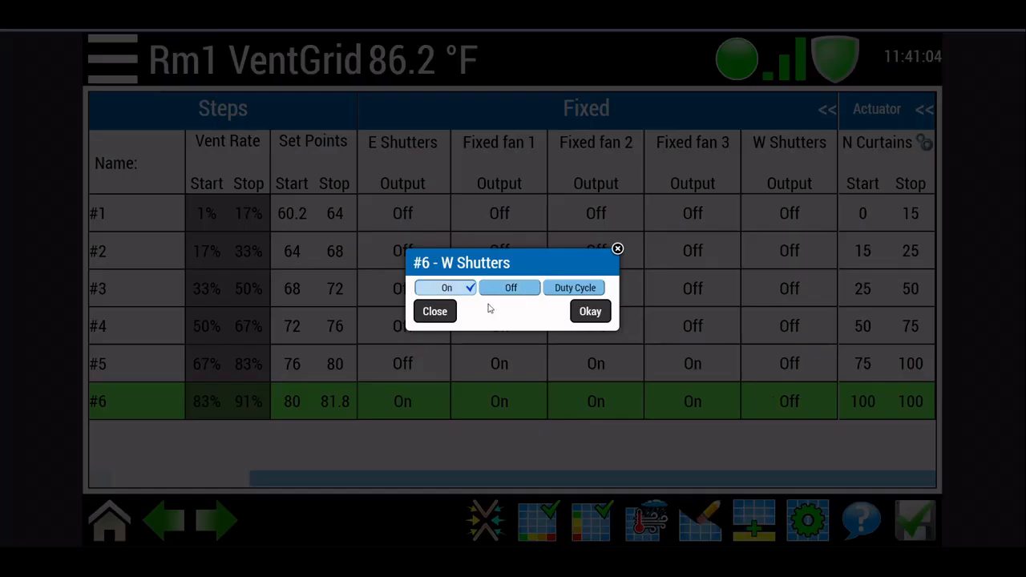
click(591, 312)
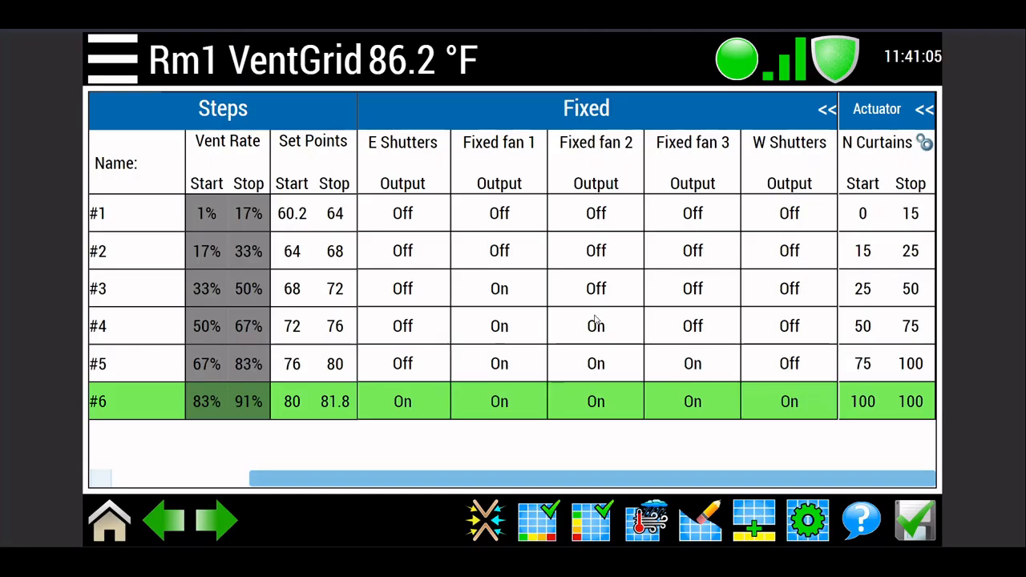
Step: Set the Start value of N Curtains to 50 in step #6
click(874, 404)
click(474, 313)
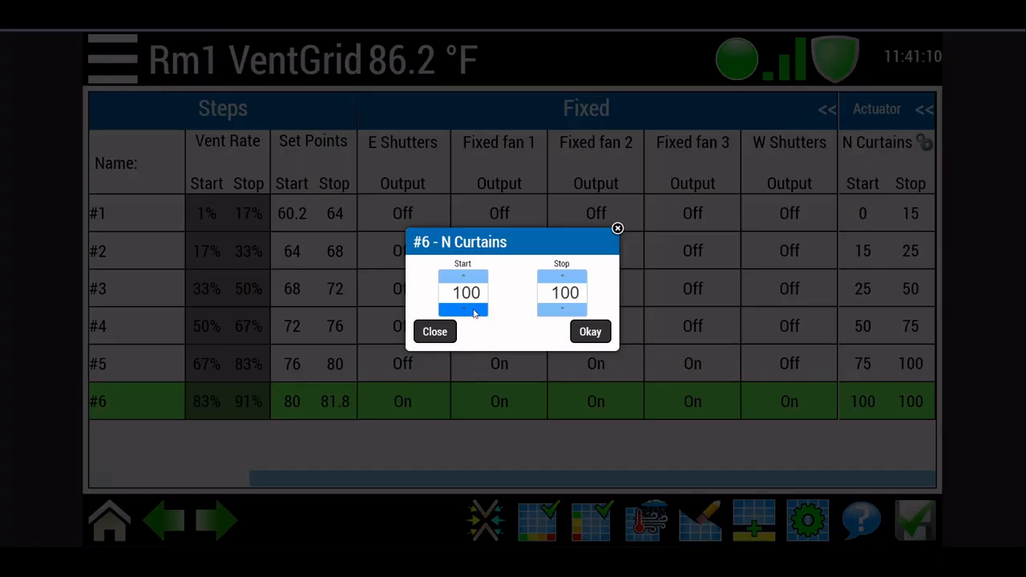
click(474, 313)
click(474, 313)
click(475, 313)
click(474, 313)
click(593, 332)
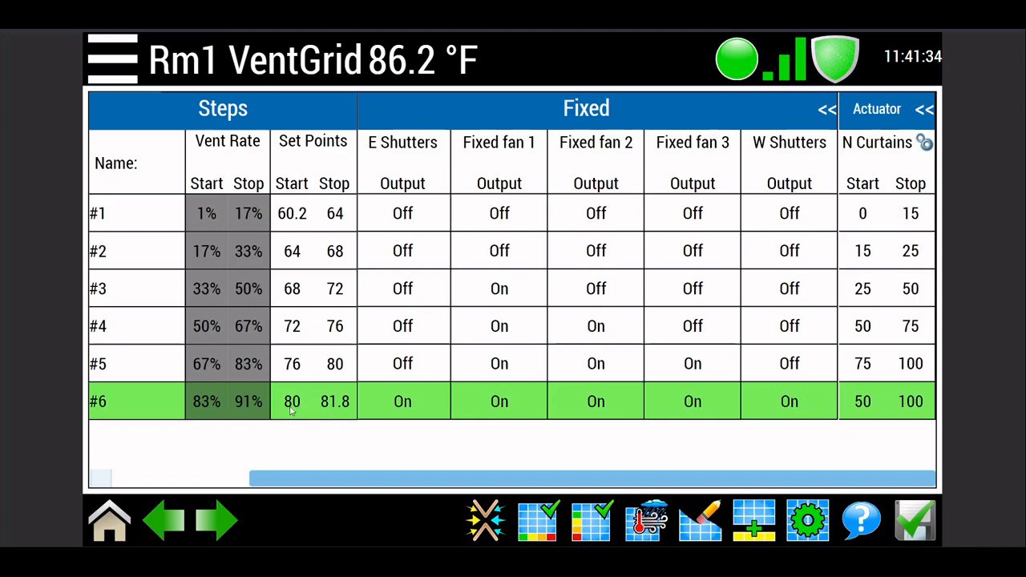
Step: Set the end temperature of step #6 to 84
click(343, 404)
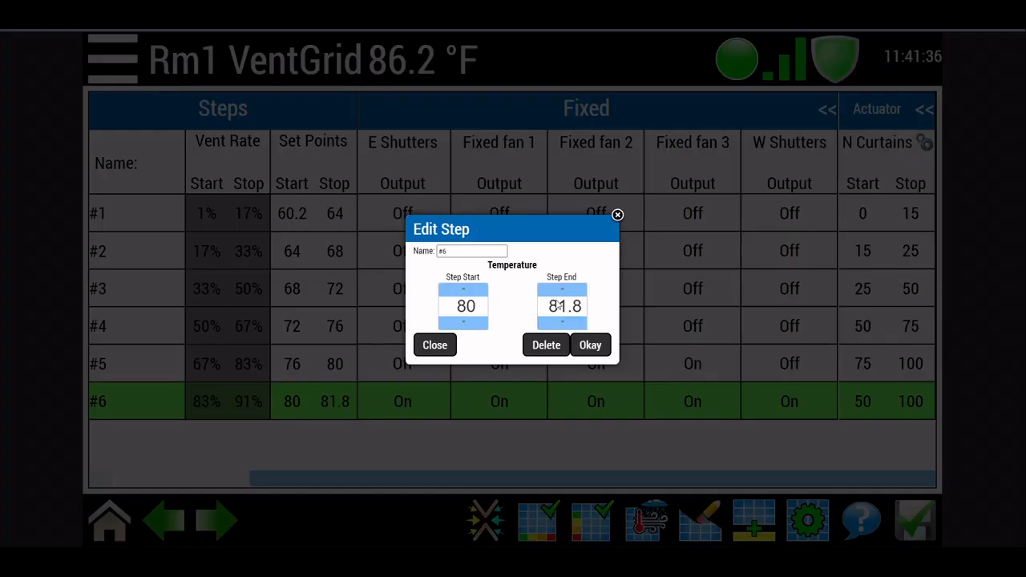
click(564, 293)
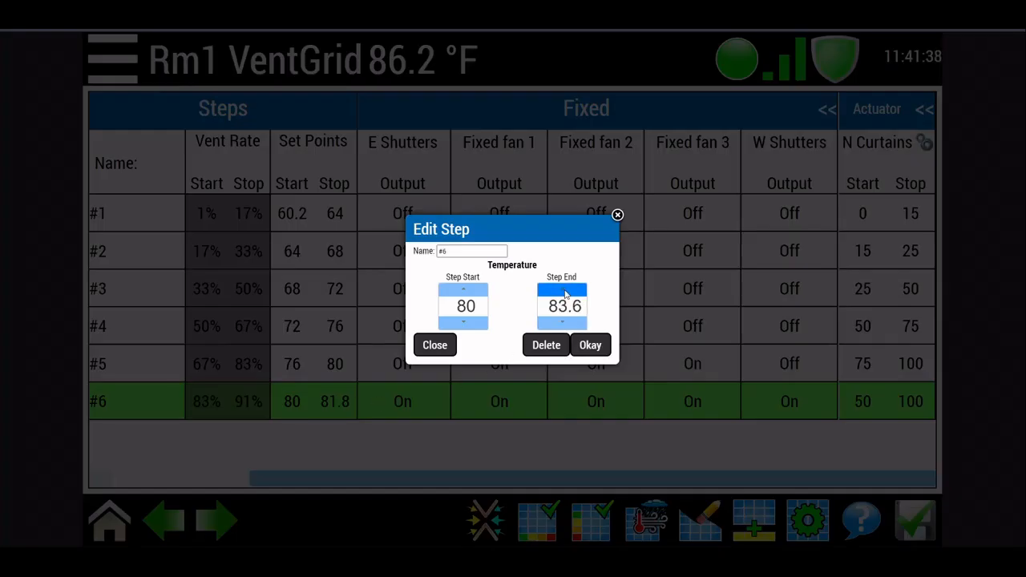
click(595, 346)
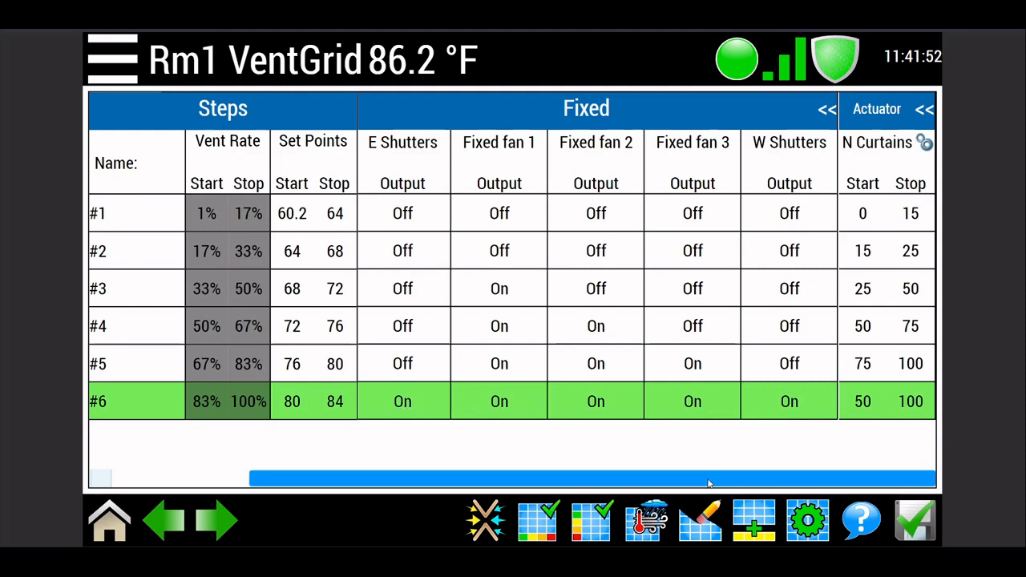
Step: Save the completed ventilation grid and dismiss the save dialog
drag(710, 481, 529, 473)
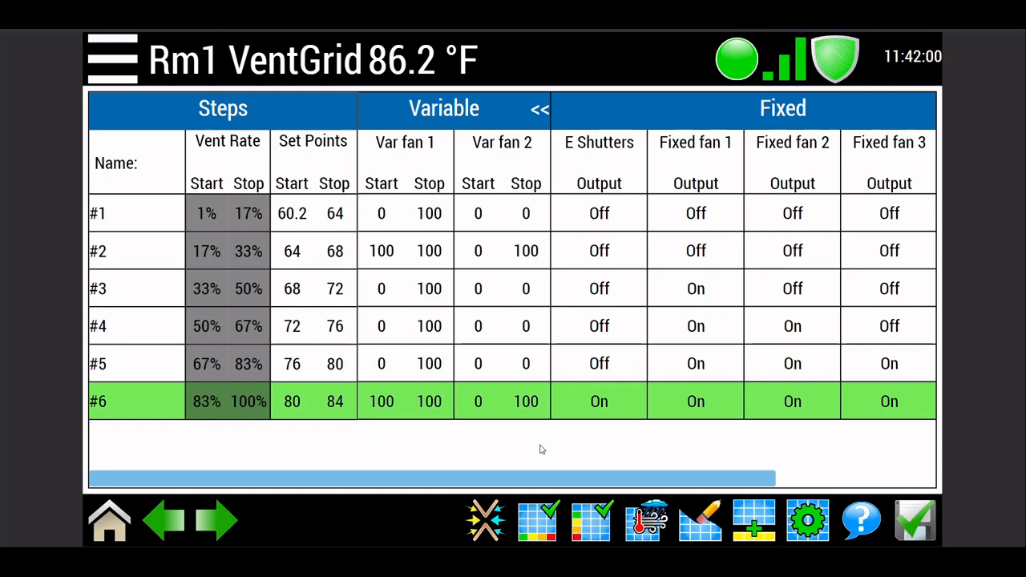
click(901, 509)
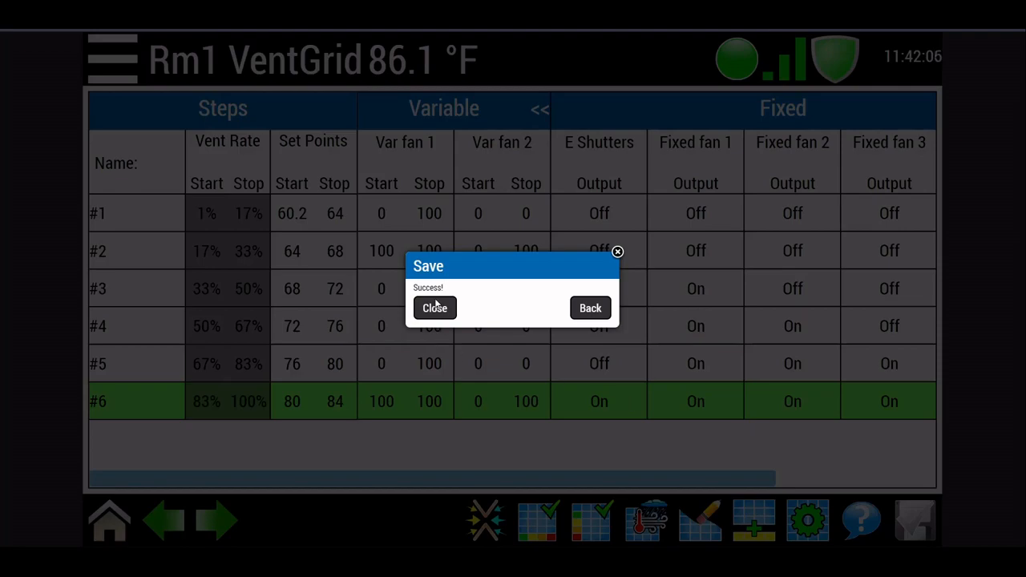
click(440, 311)
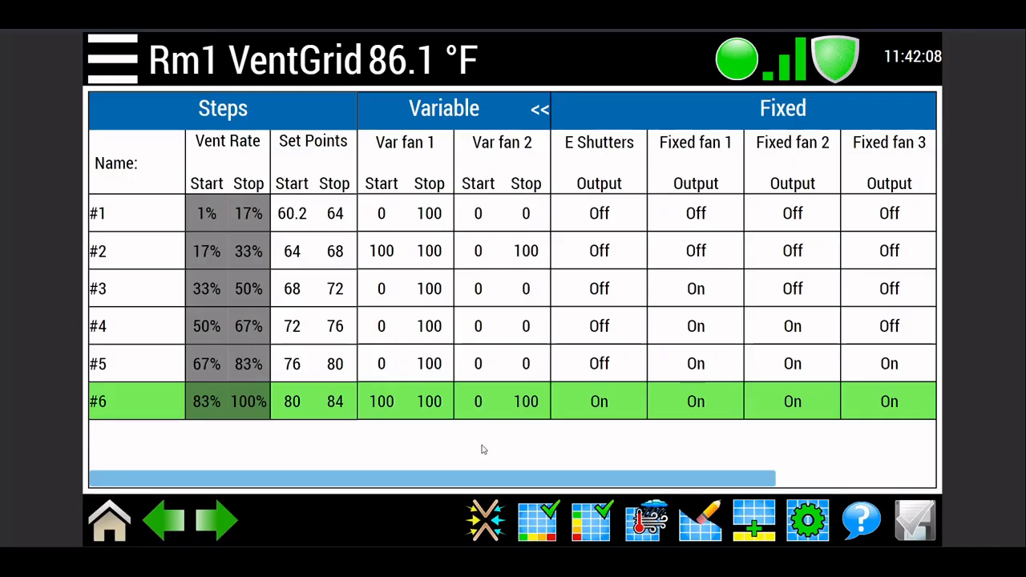